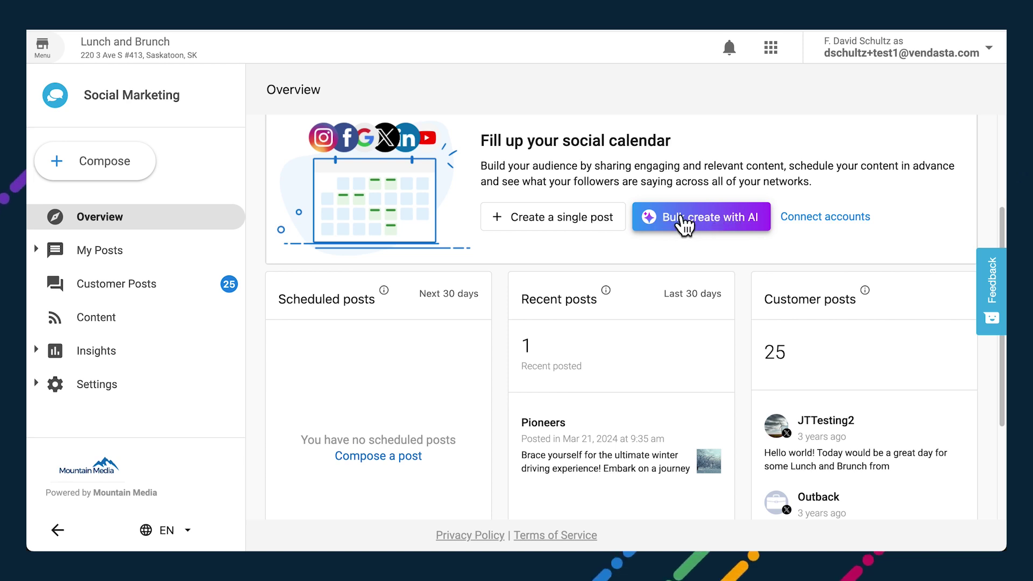
Start bulk post creation from the 'Bulk create with AI' button in the social calendar card.
left_click(728, 218)
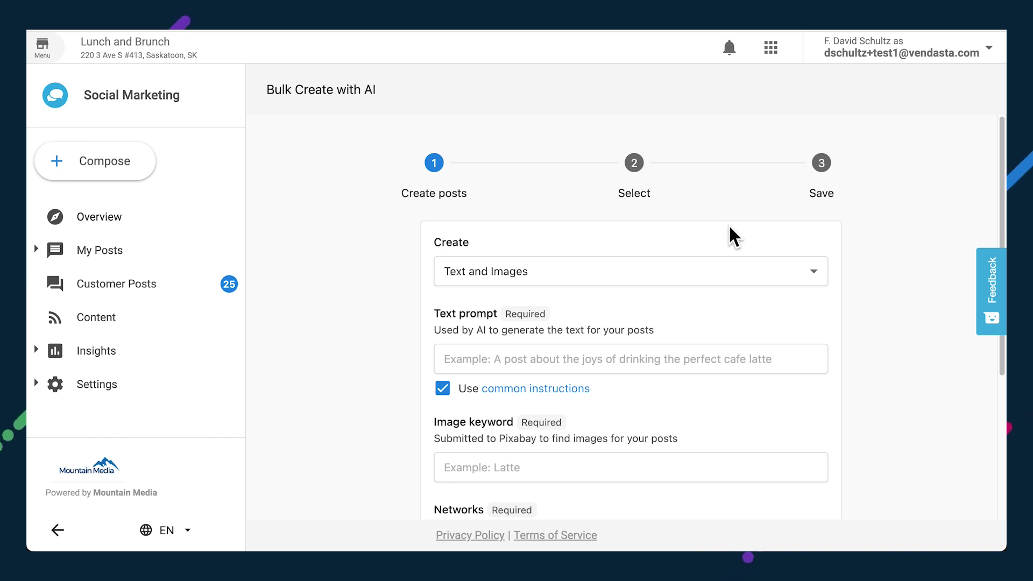
Keep text-and-images content, with the prompt 'get 10% off all pancakes this week' and image keyword 'panca'.
left_click(625, 283)
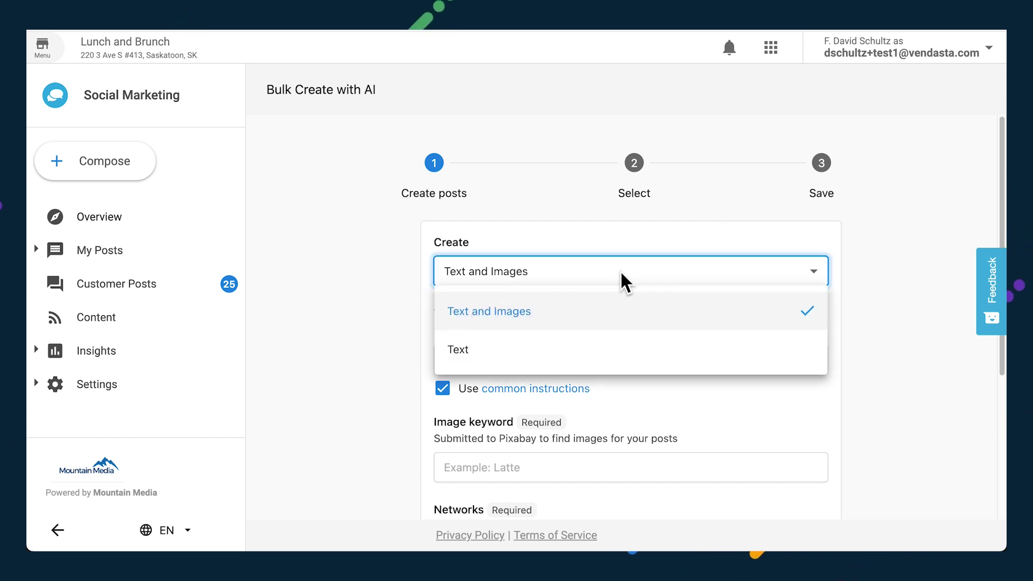
left_click(866, 299)
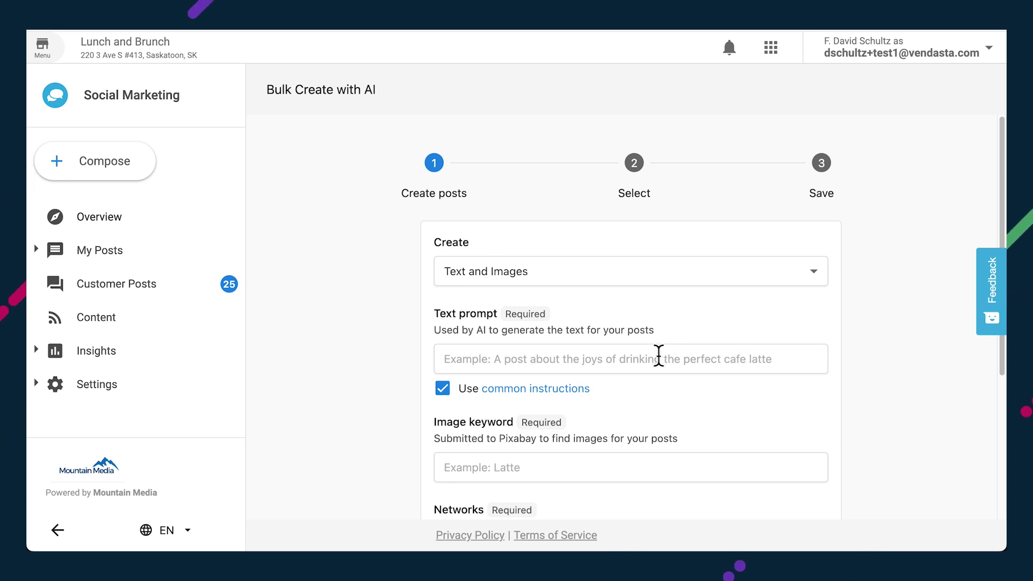
left_click(659, 355)
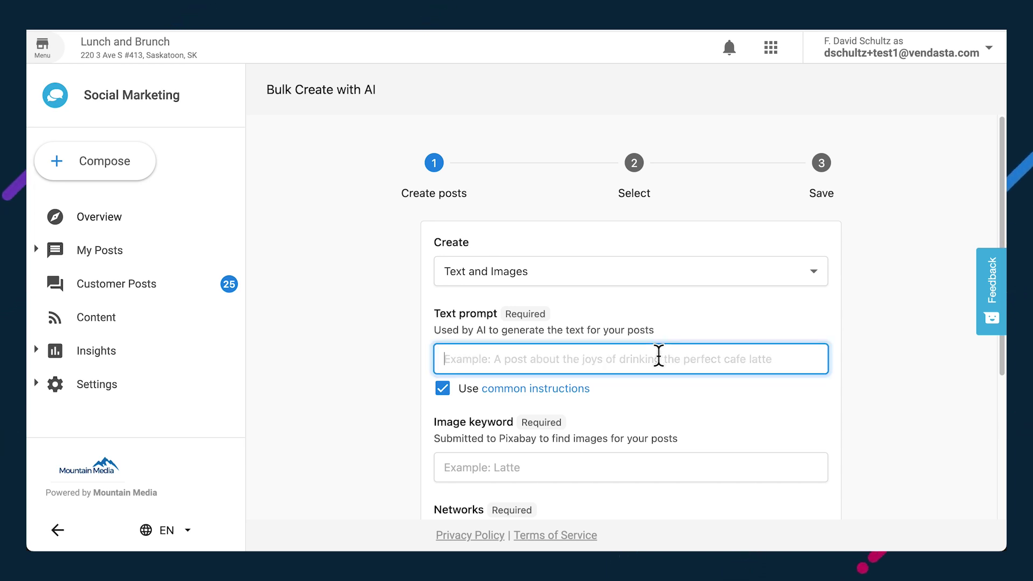
type("ge")
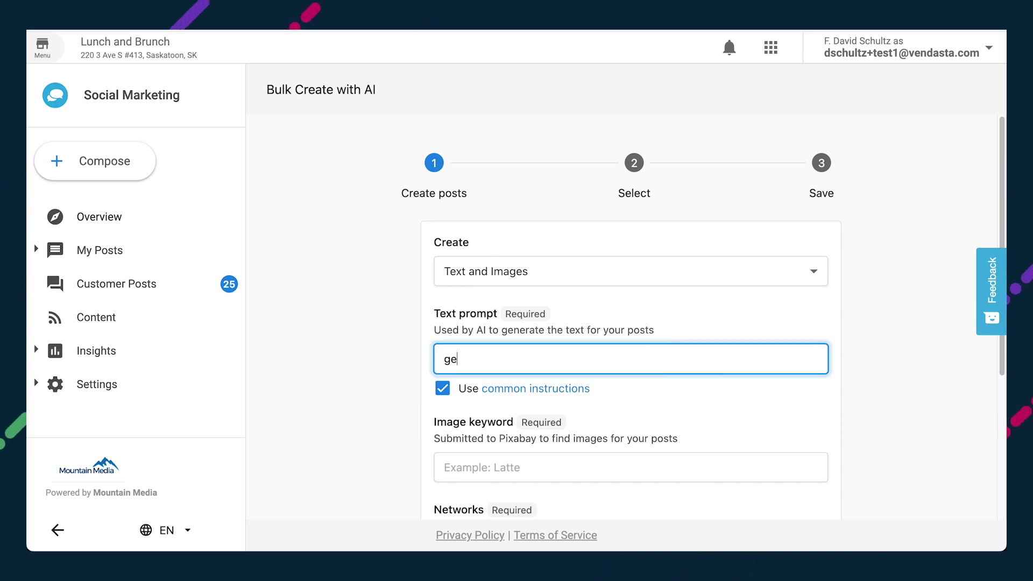
type("t 10% off all pa")
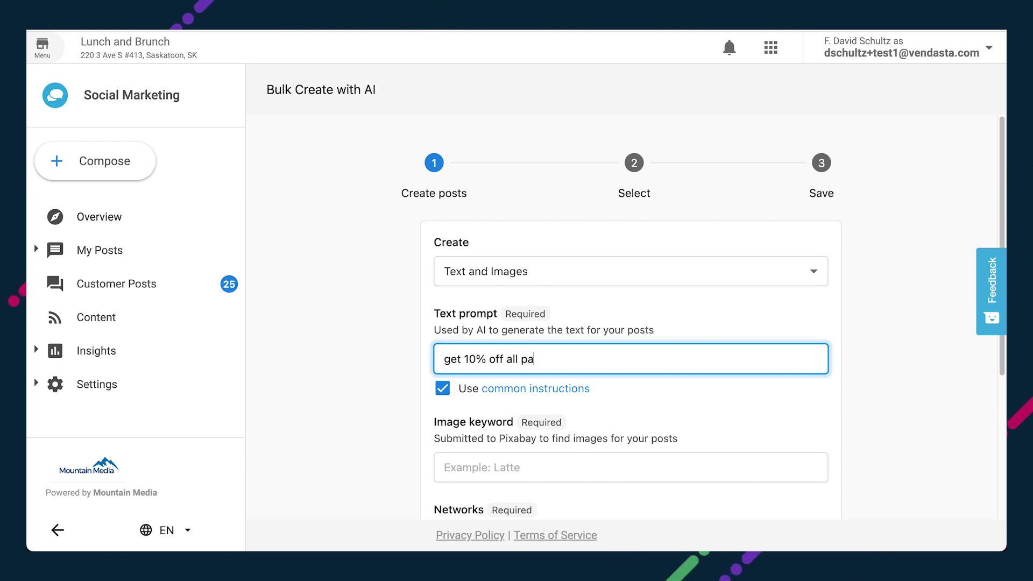
type("ncake")
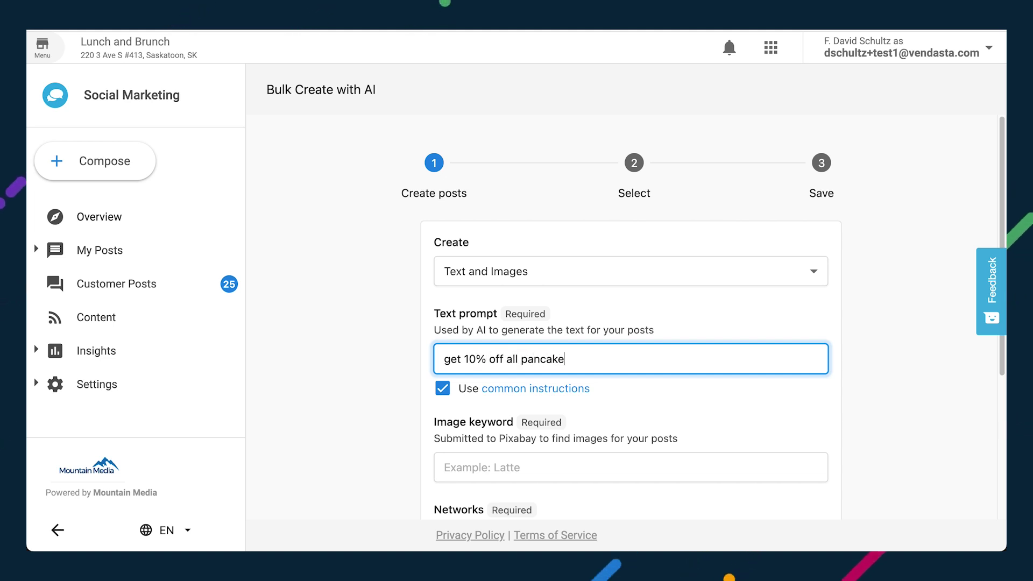
type("s ")
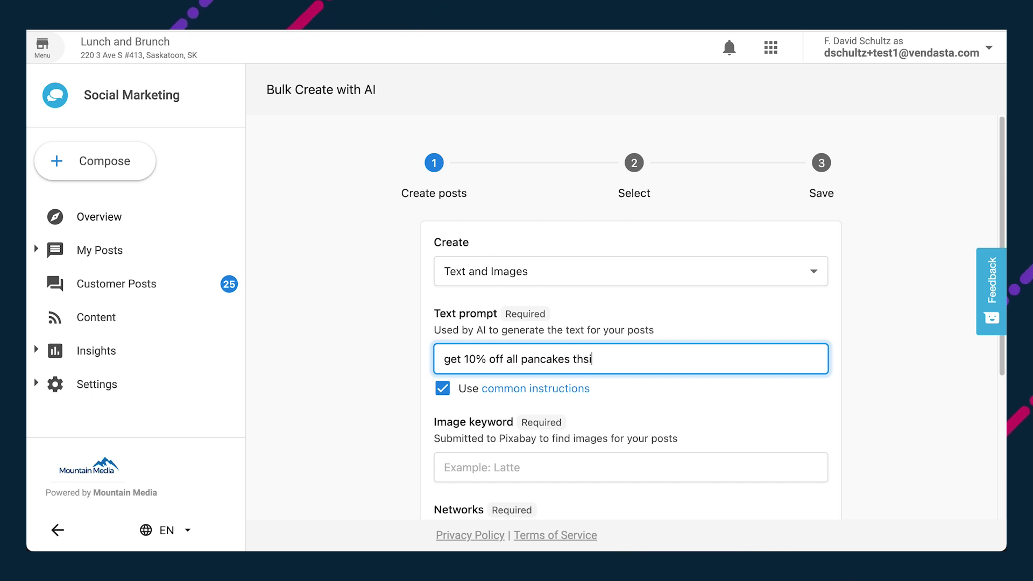
type("this week")
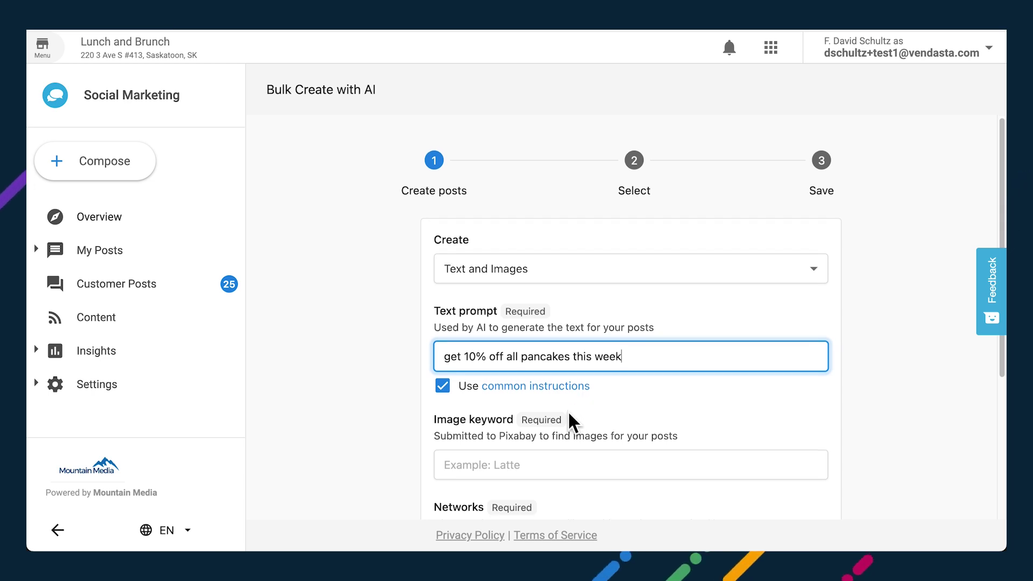
left_click(529, 466)
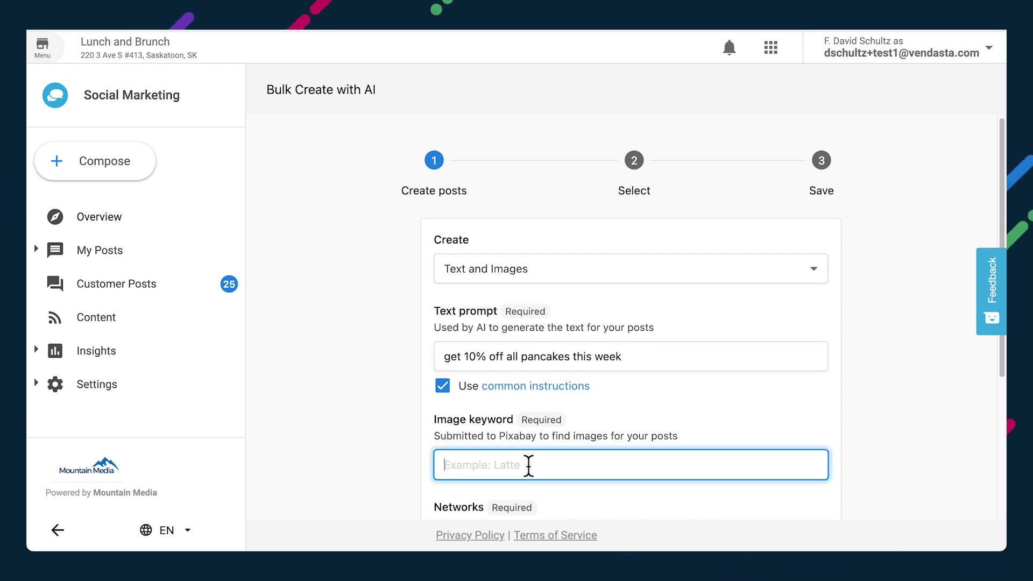
type("pancakes")
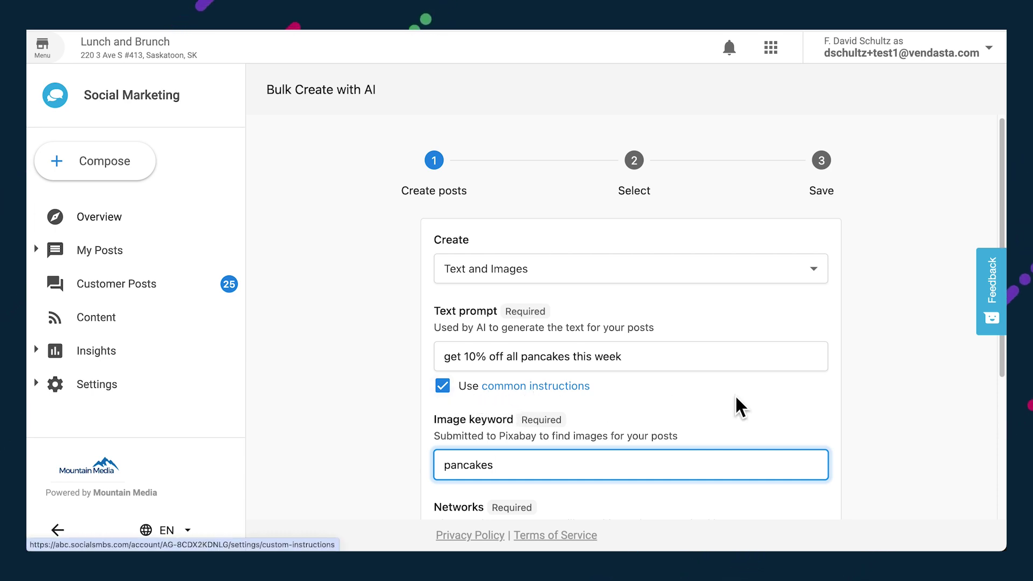
scroll(752, 406, "down", 3)
scroll(752, 405, "down", 2)
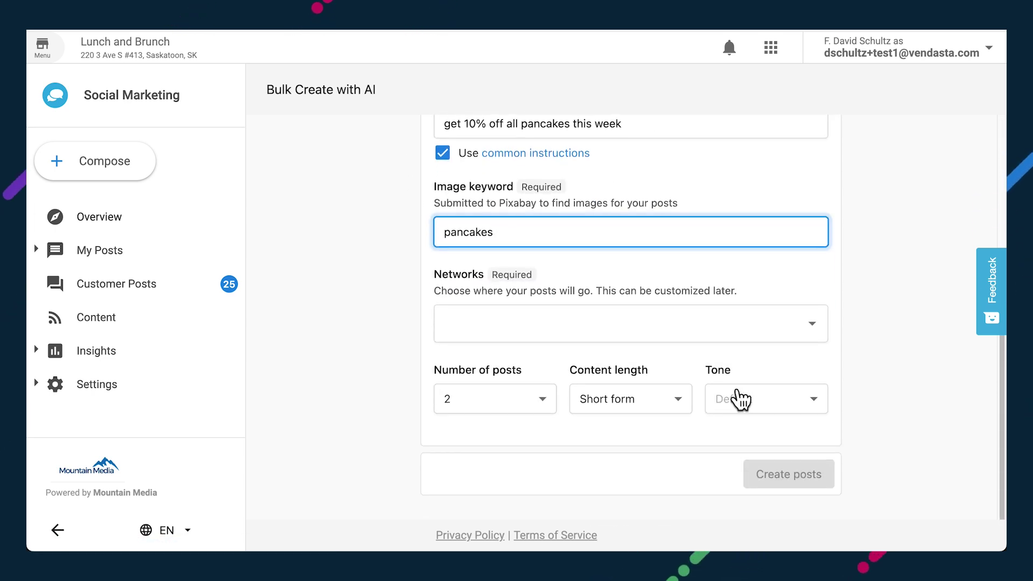
Add the Dentified Facebook page and the Instagram account as posting networks.
left_click(745, 329)
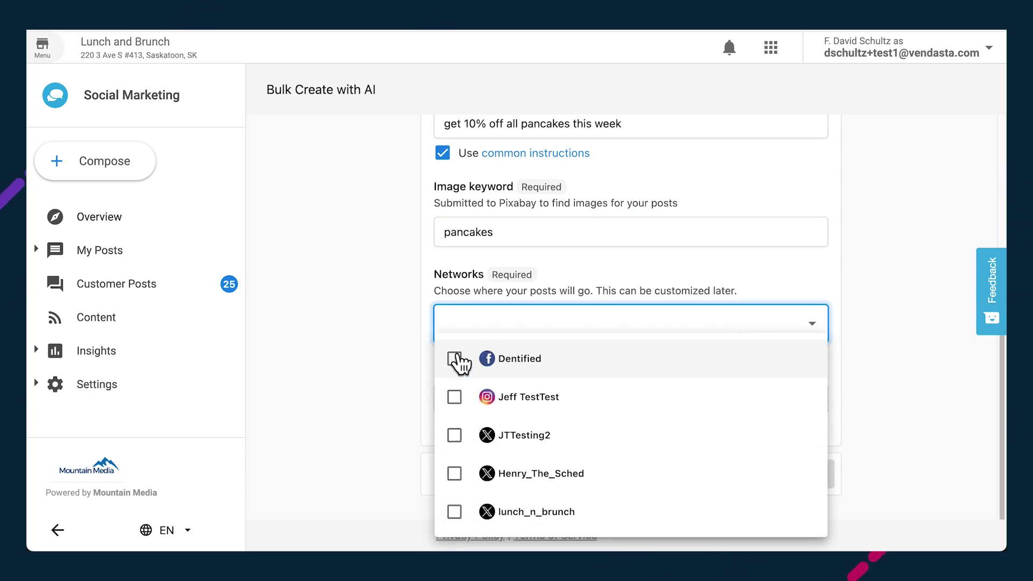
left_click(454, 358)
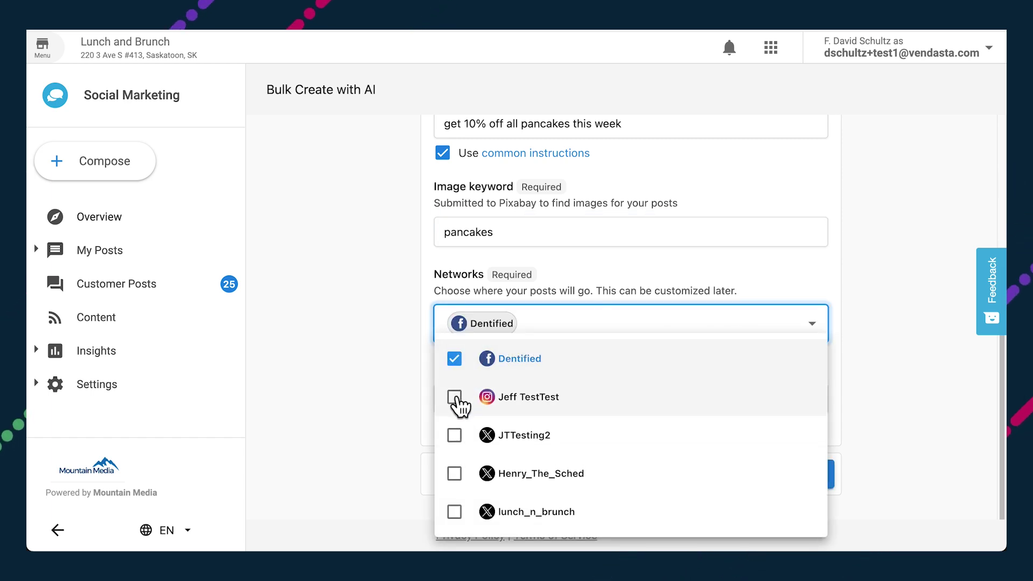
left_click(454, 398)
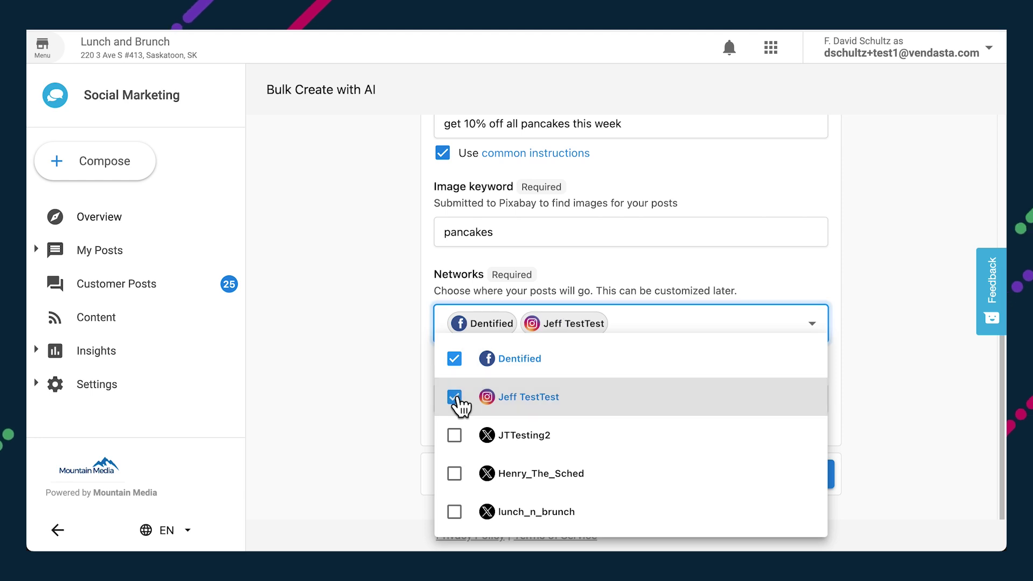
left_click(862, 392)
Request 5 Short form posts in an Adventurous tone and generate them.
left_click(541, 399)
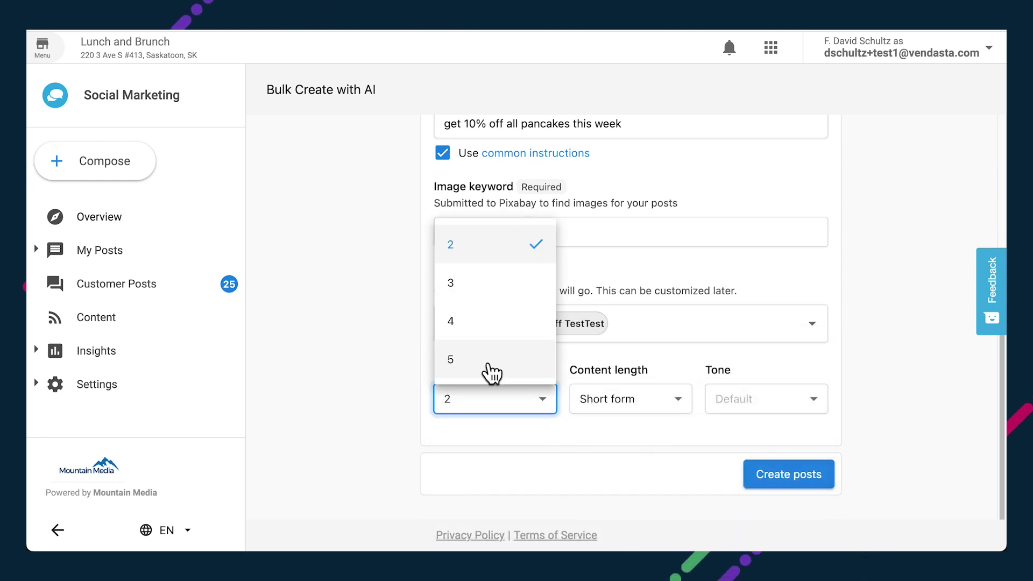
left_click(487, 361)
left_click(673, 402)
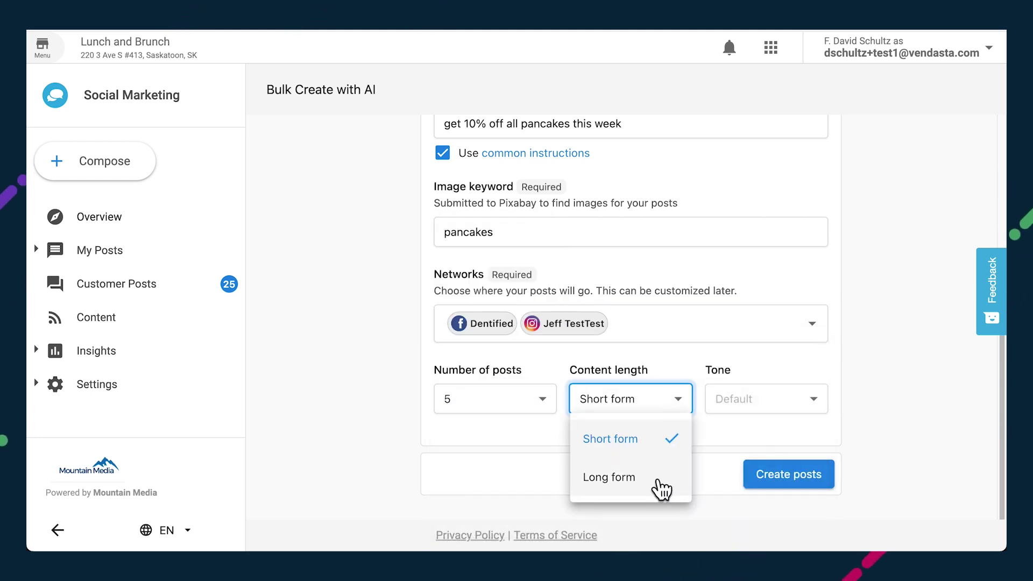
left_click(659, 444)
left_click(813, 403)
scroll(757, 312, "down", 3)
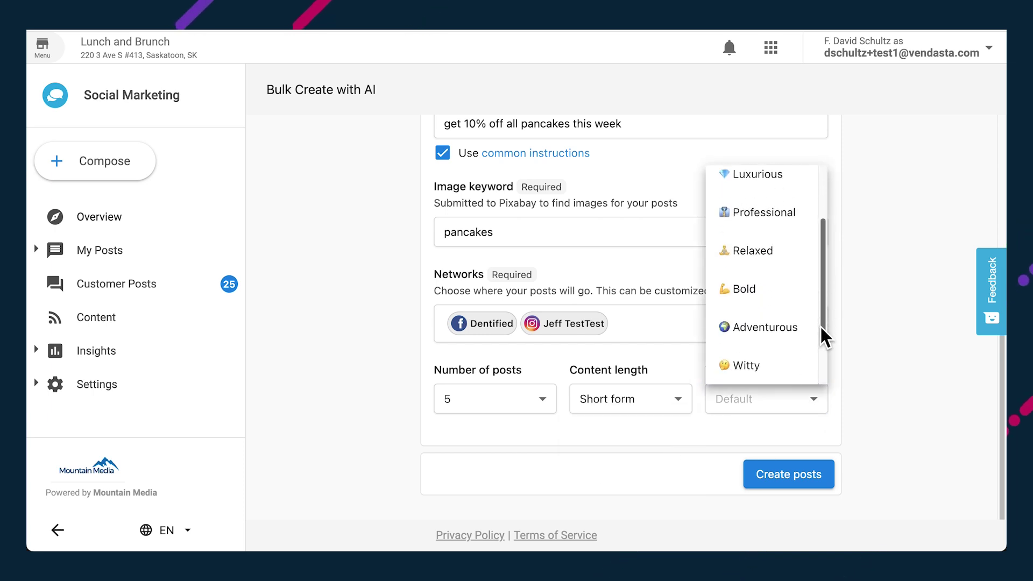
left_click(758, 325)
left_click(771, 475)
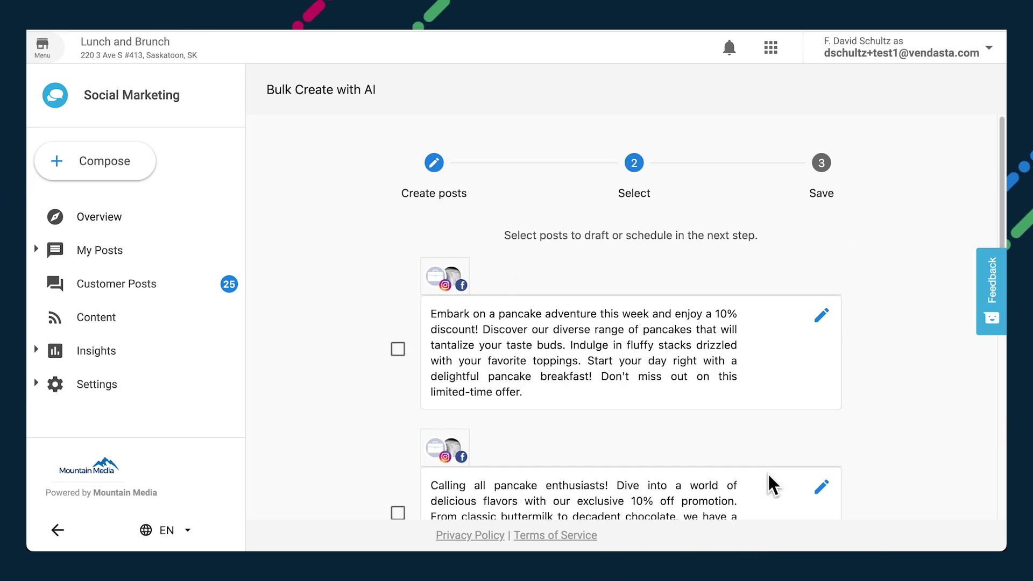
Edit the second generated post, 'Ready for a pancake adventure?', in Compose.
scroll(884, 421, "down", 7)
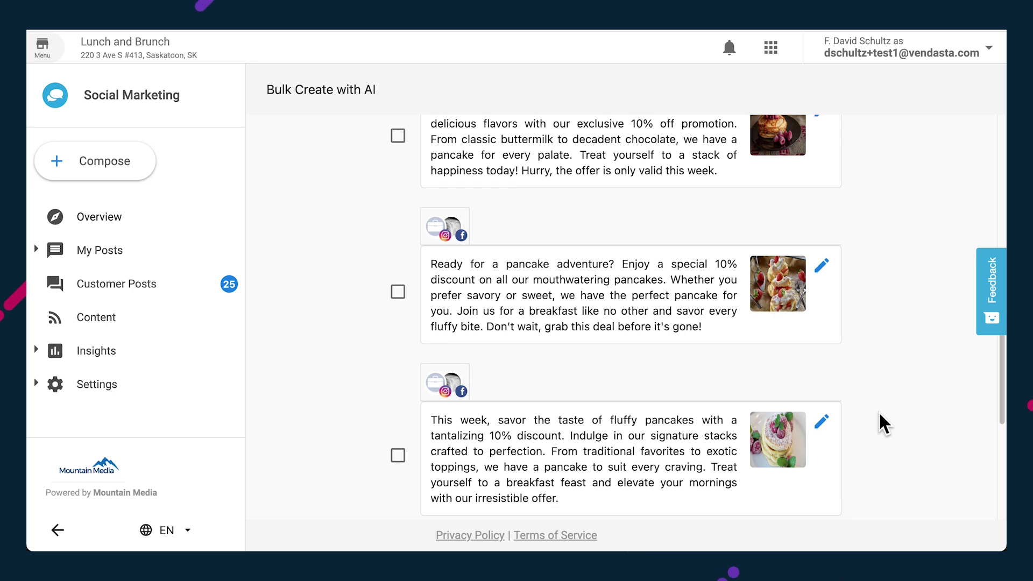
scroll(879, 422, "up", 2)
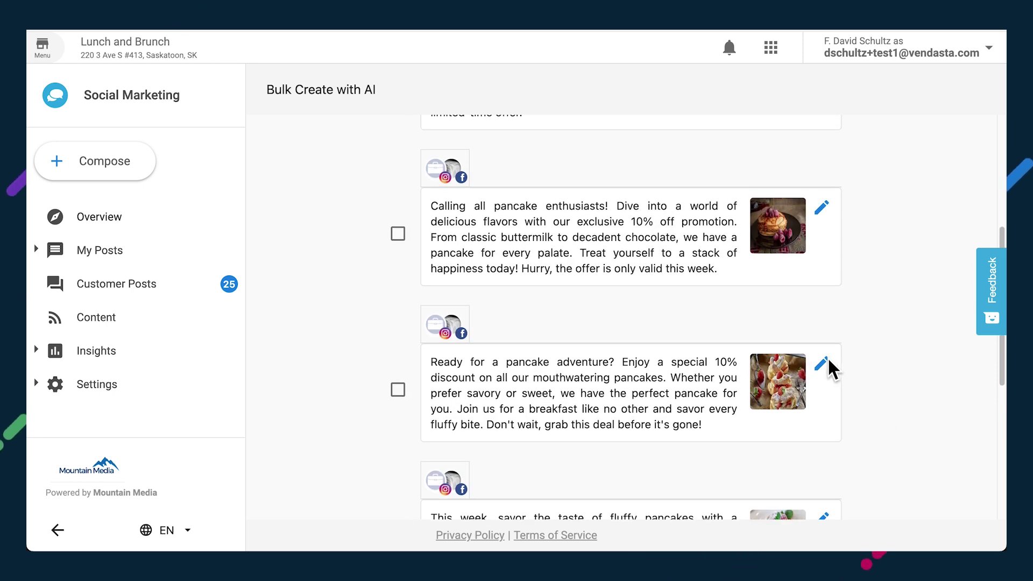
left_click(823, 362)
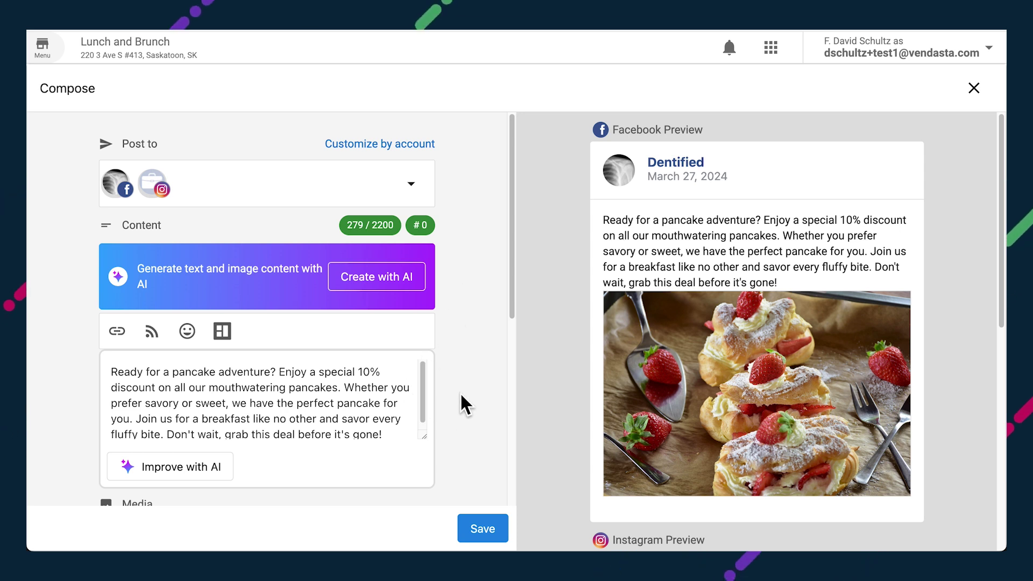
Replace the post's pastry image with an Unsplash pancake stack photo.
scroll(467, 384, "down", 3)
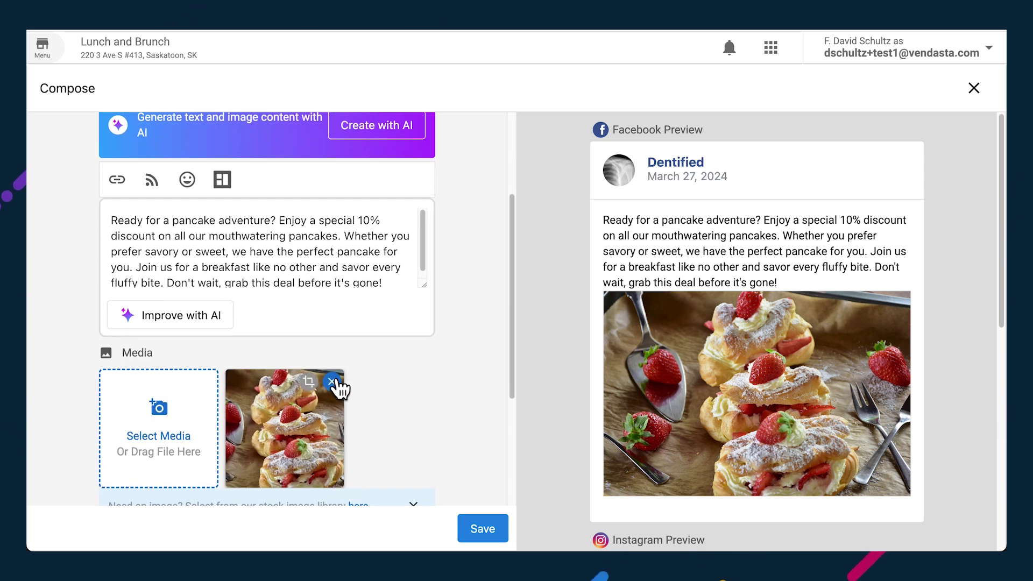
left_click(332, 382)
left_click(254, 411)
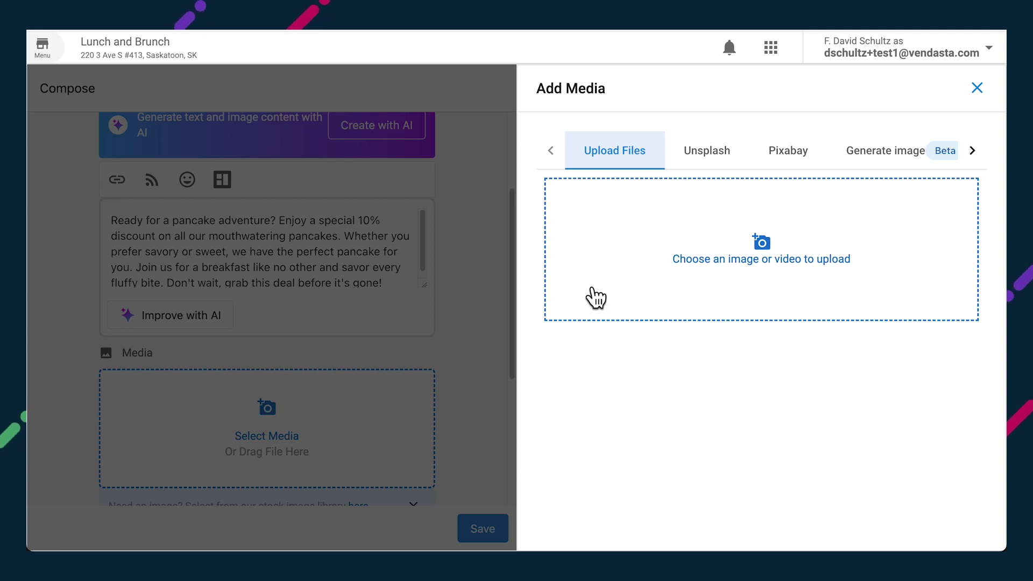
left_click(705, 161)
left_click(704, 202)
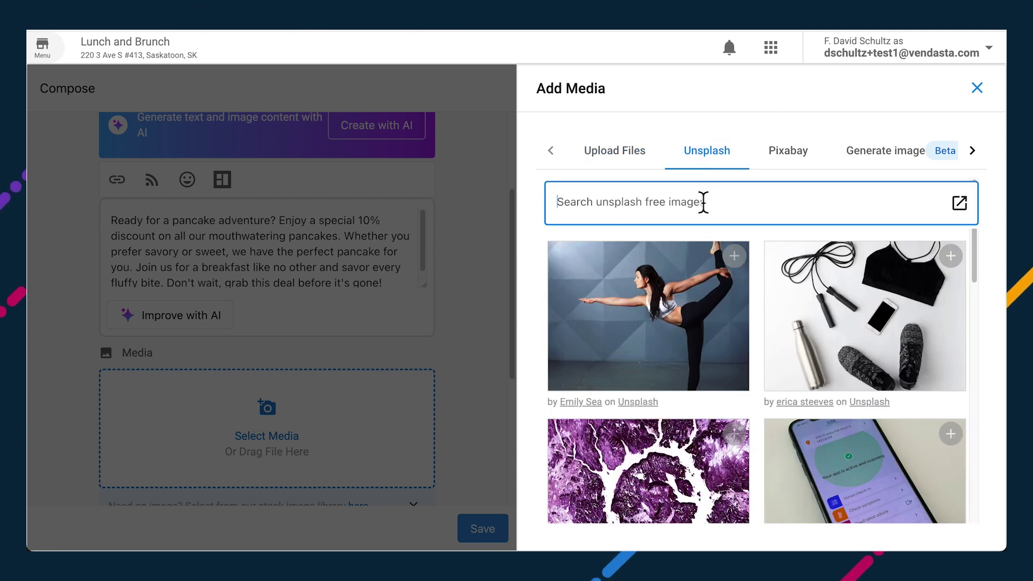
type("pn")
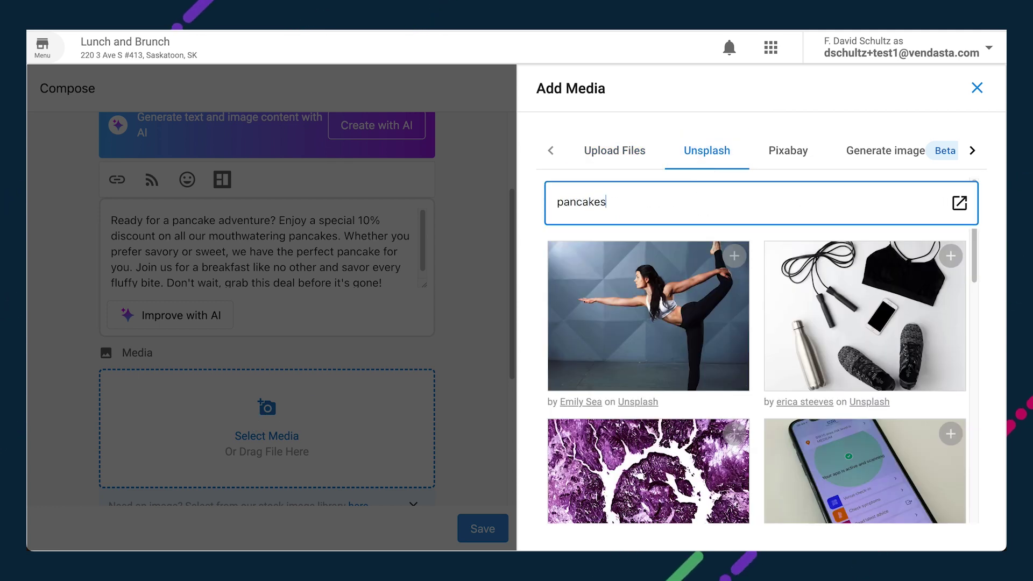
left_click(948, 257)
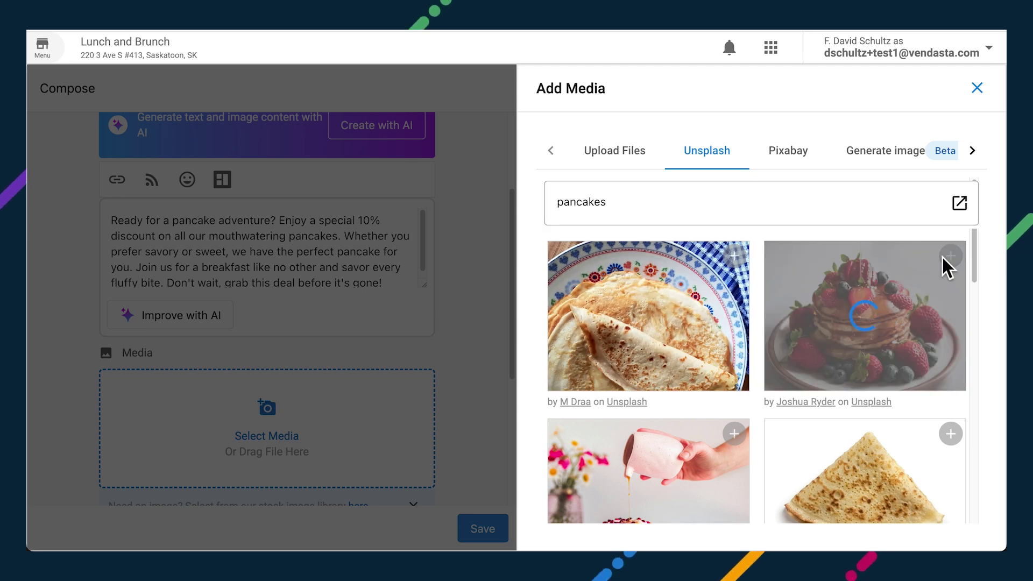
left_click(975, 90)
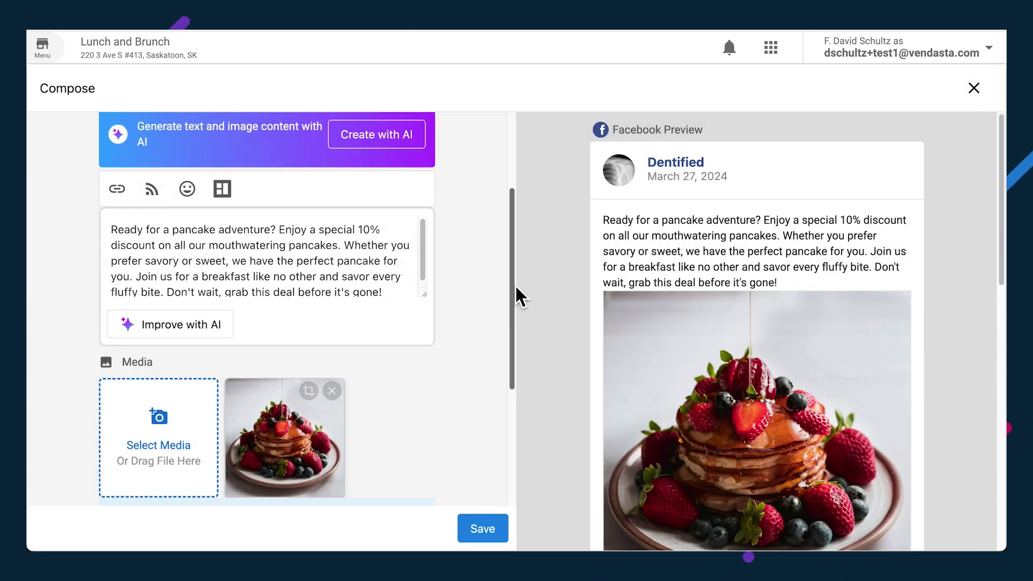
Customize the Facebook message to begin with 'Hey Facebook!' and save the post.
left_click_drag(515, 294, 514, 199)
left_click(382, 144)
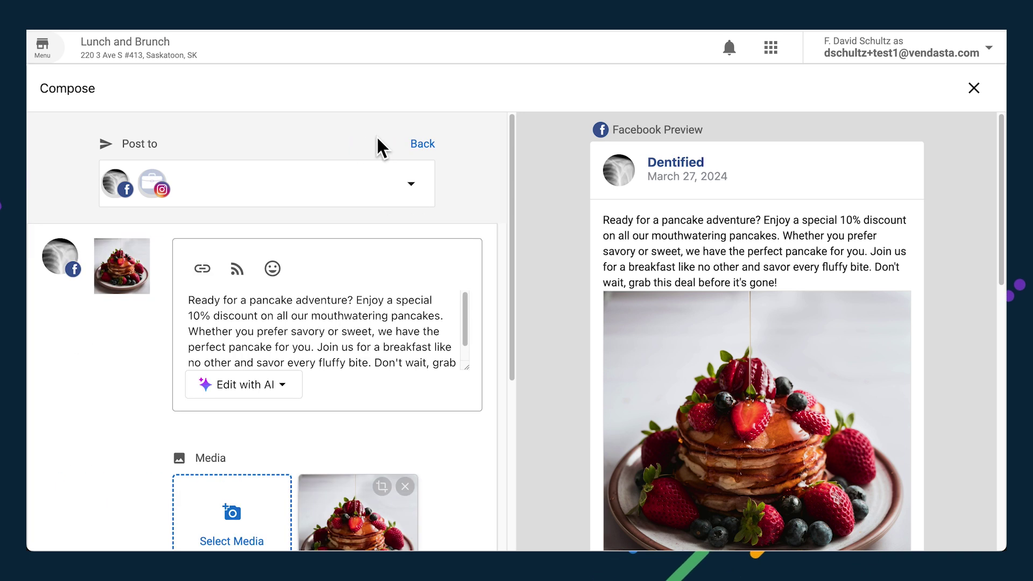
left_click(189, 300)
type("H")
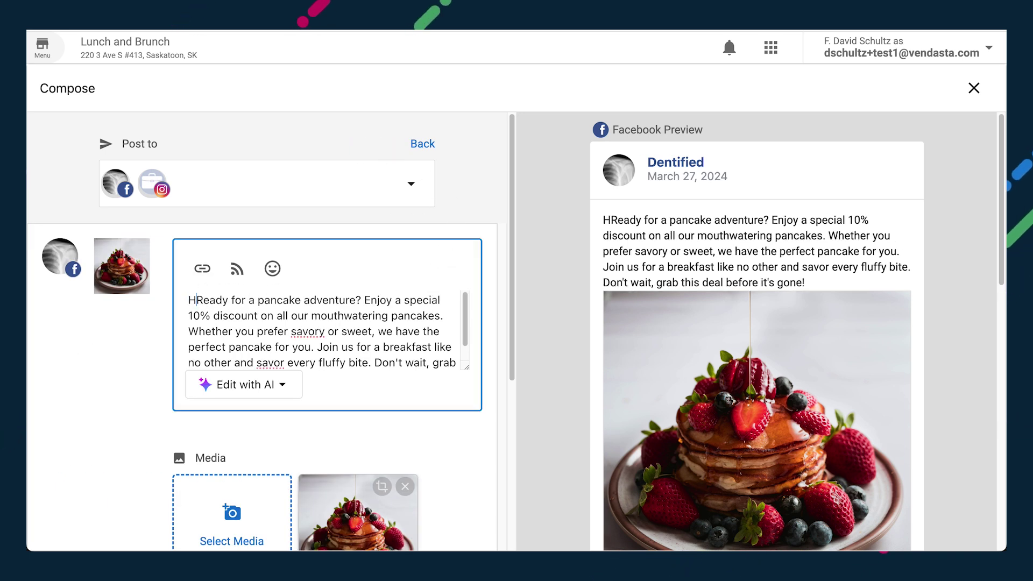
type("ey Facebook!")
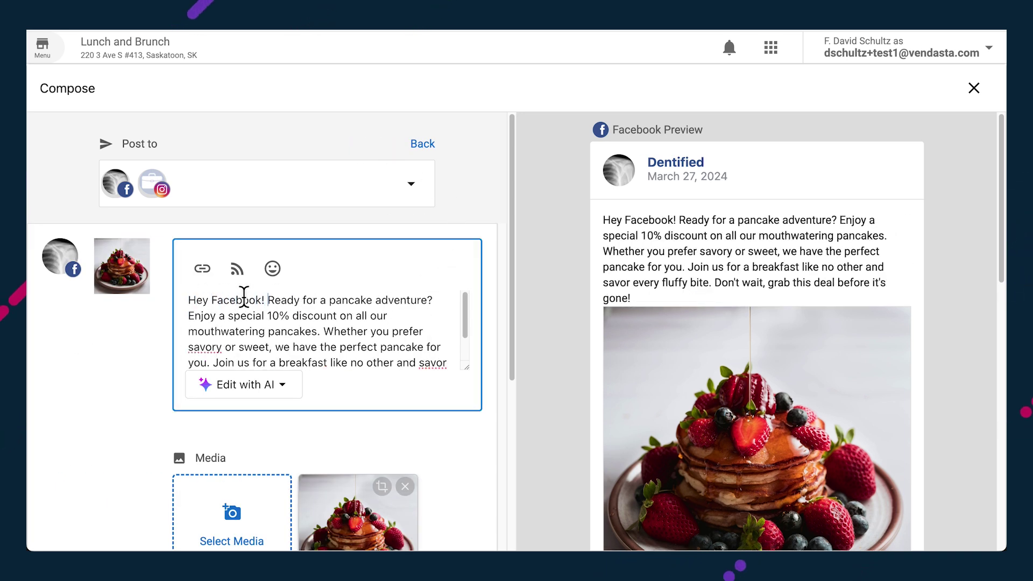
left_click_drag(509, 357, 534, 517)
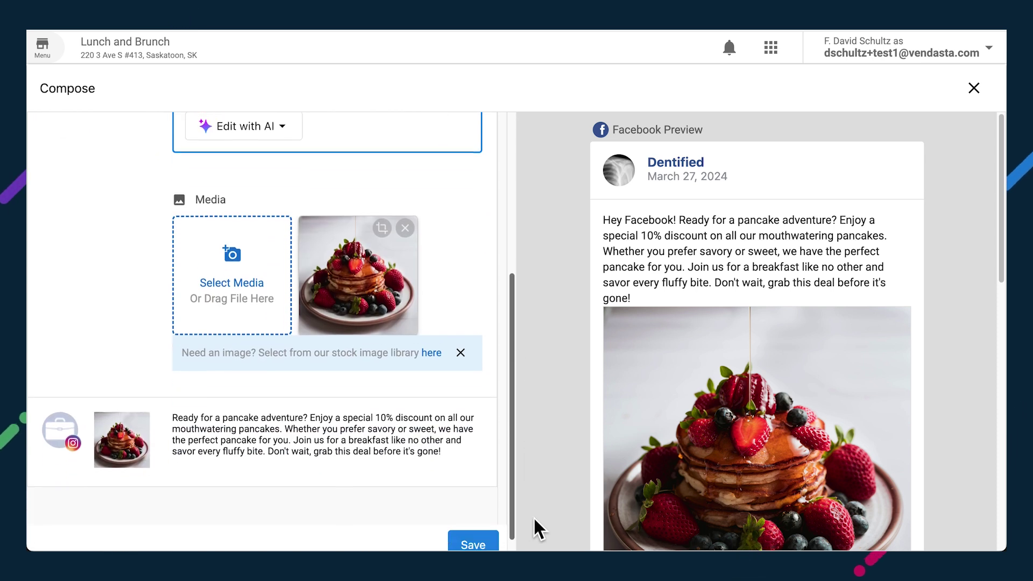
left_click(473, 543)
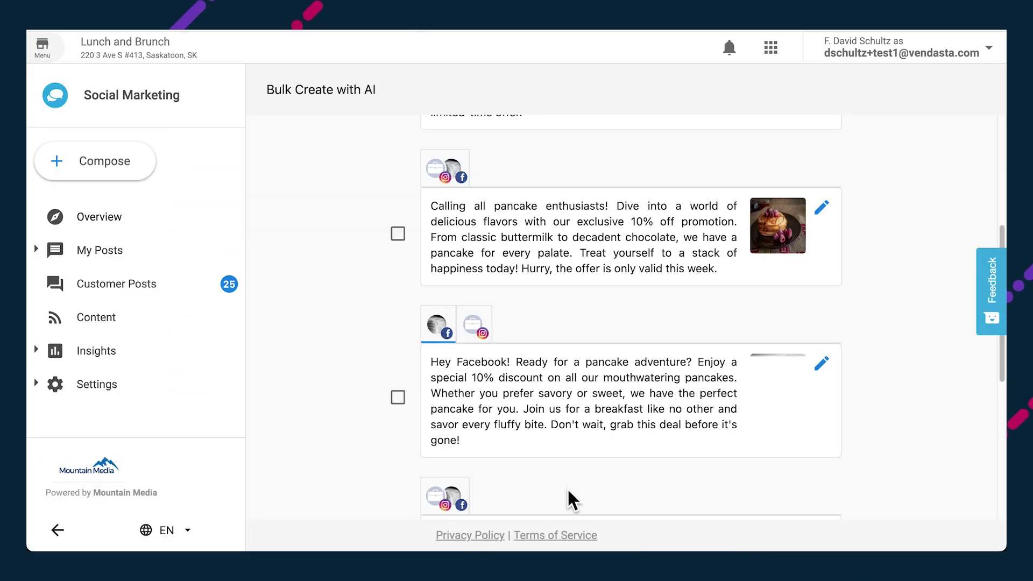
Review the AI generation details and close them without regenerating.
scroll(876, 417, "down", 7)
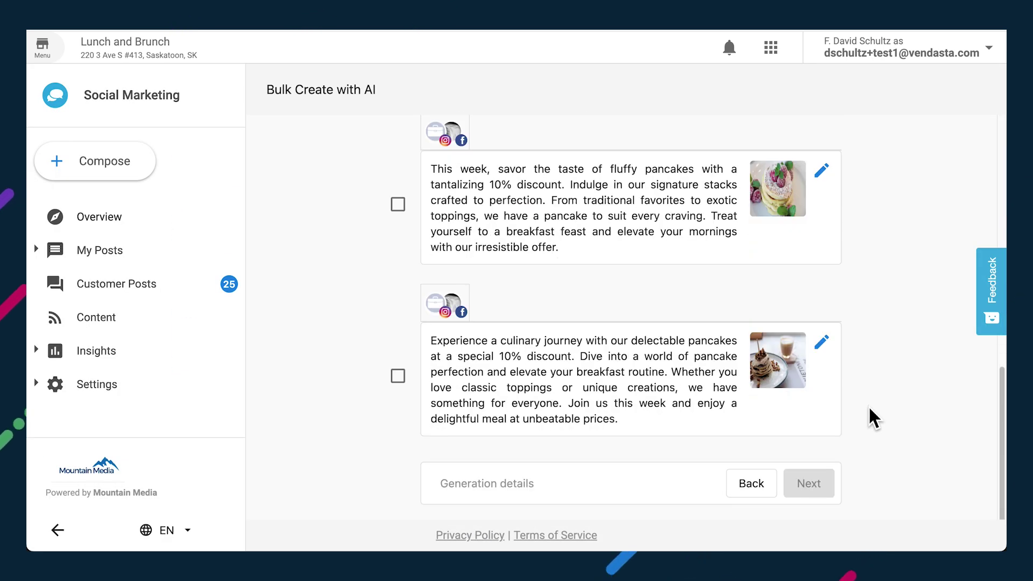
left_click(487, 484)
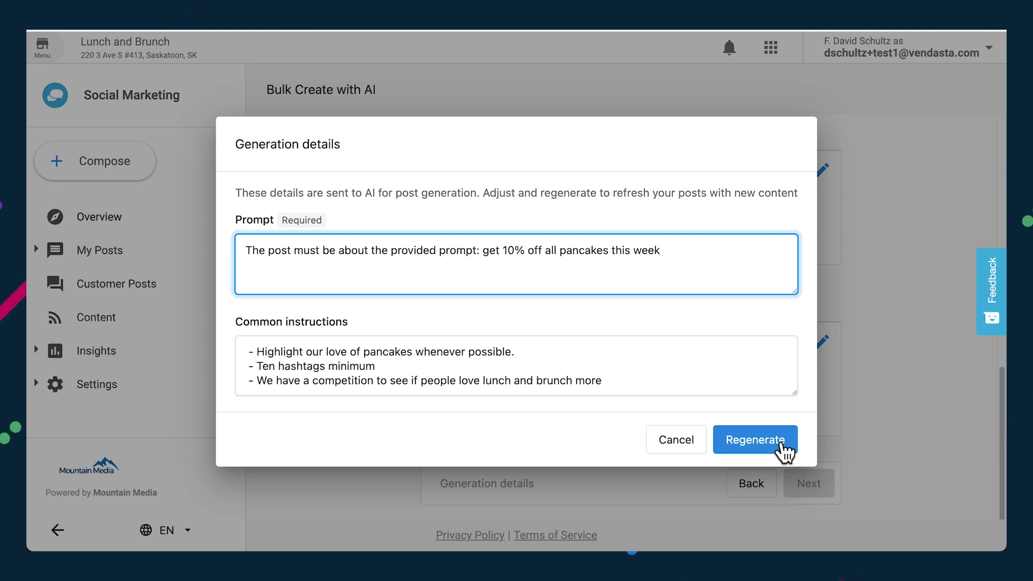
left_click(660, 446)
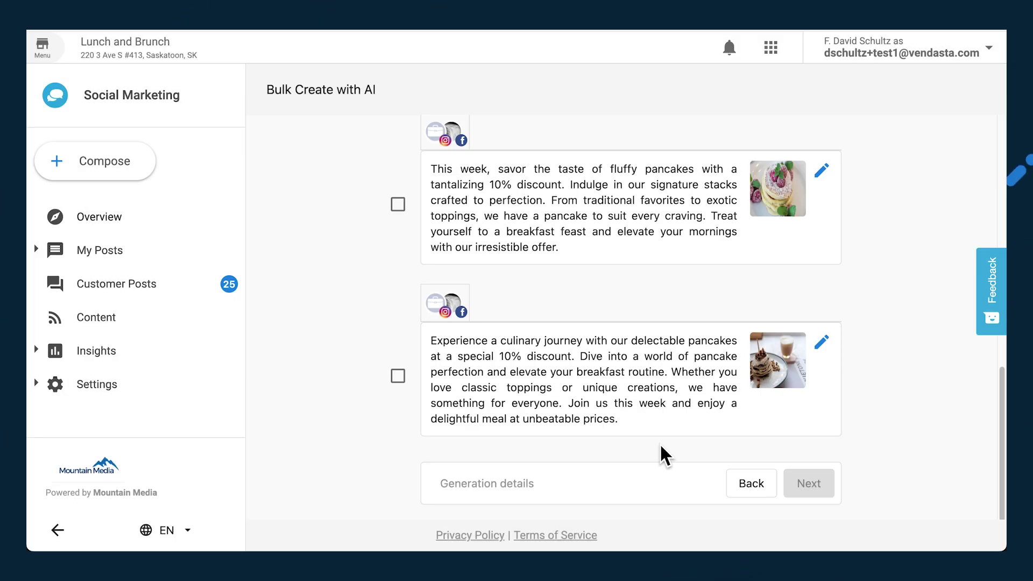
Select the culinary journey, This week and Hey Facebook posts and continue to the Save step.
left_click(397, 376)
scroll(406, 323, "up", 1)
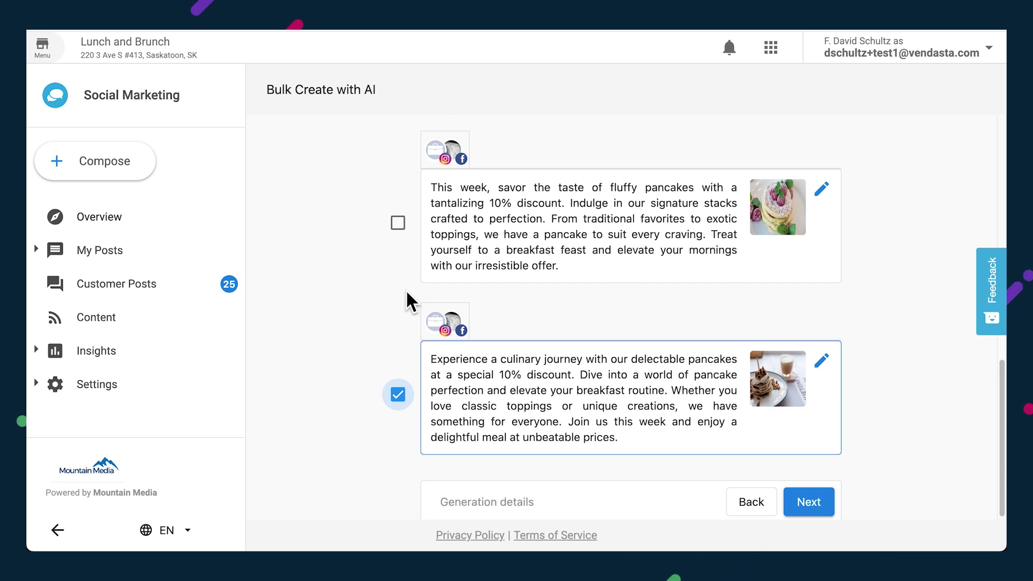
left_click(398, 247)
scroll(387, 330, "up", 3)
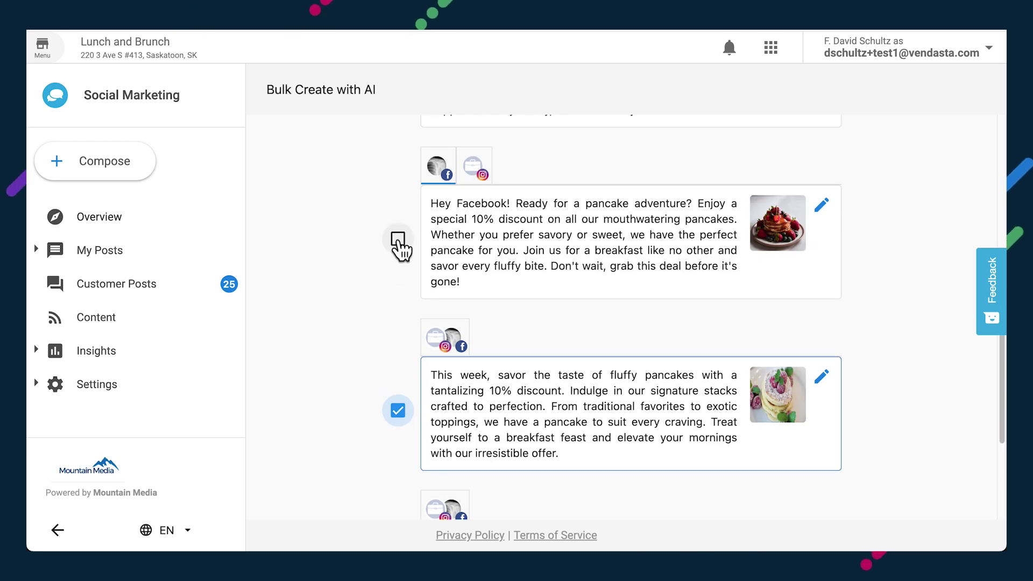
left_click(399, 239)
scroll(871, 420, "down", 4)
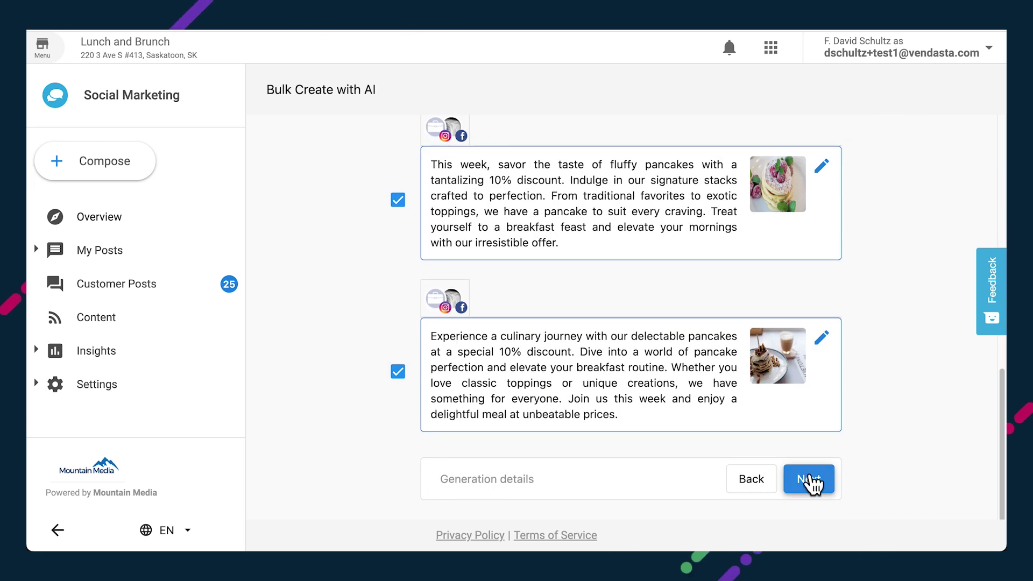
left_click(810, 481)
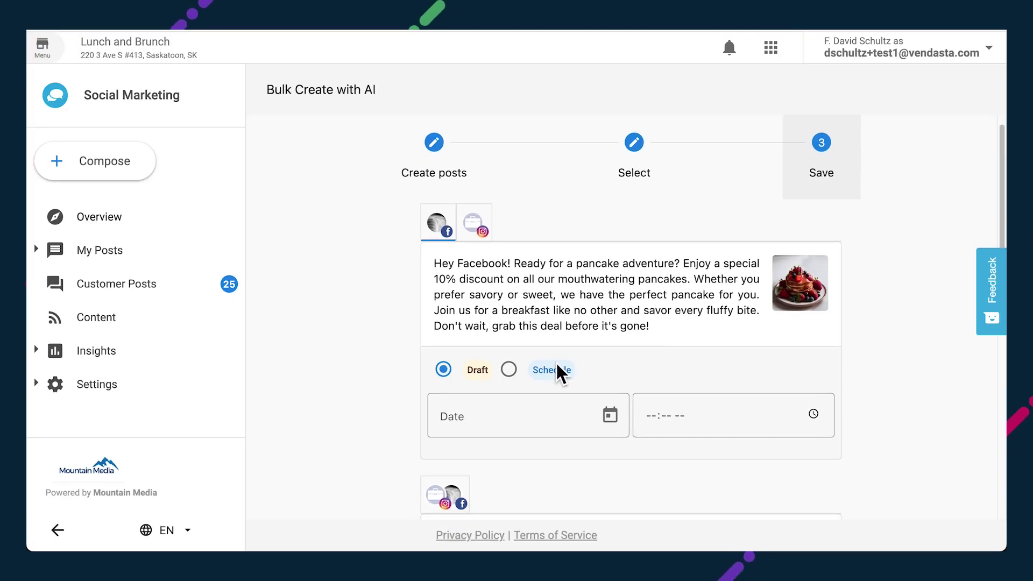
Schedule the first post for March 28th, 2024 at 11:00 AM.
left_click(611, 417)
left_click(667, 415)
left_click(668, 272)
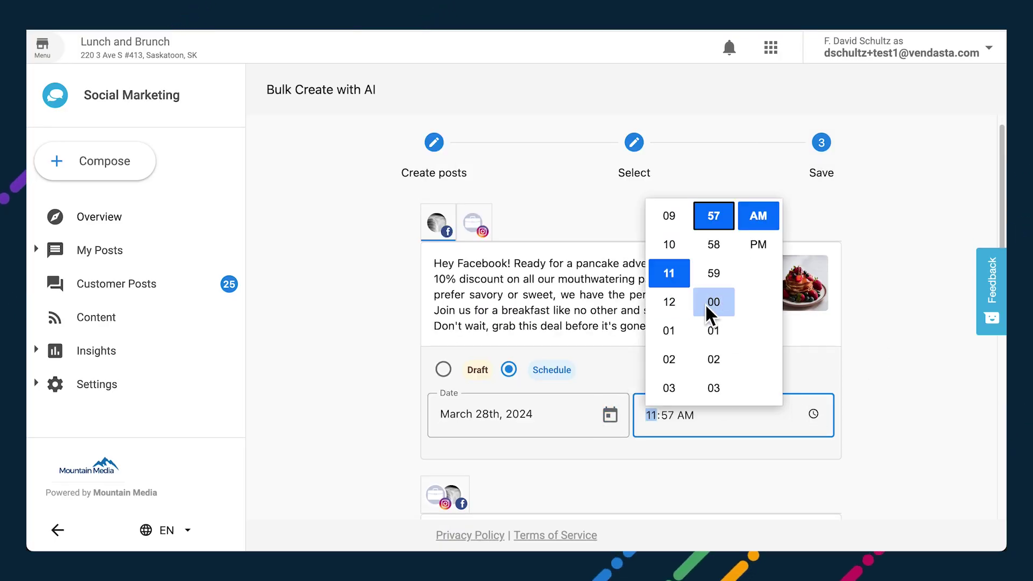
left_click(715, 302)
left_click(896, 401)
Schedule the second post for March 30th, 2024 at 08:45 AM and save all posts.
scroll(890, 420, "down", 5)
left_click(610, 436)
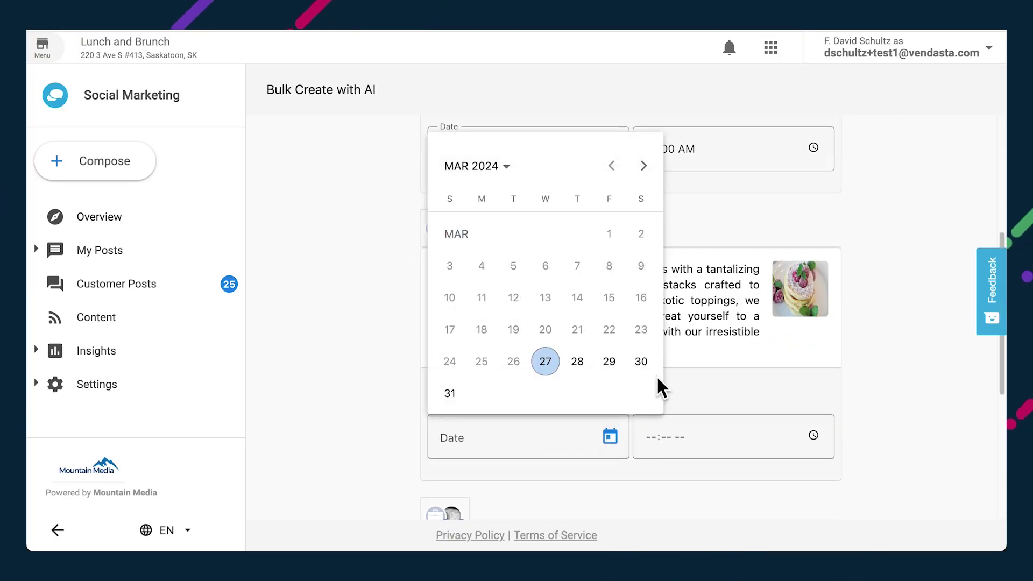
left_click(637, 360)
left_click(814, 436)
left_click(669, 316)
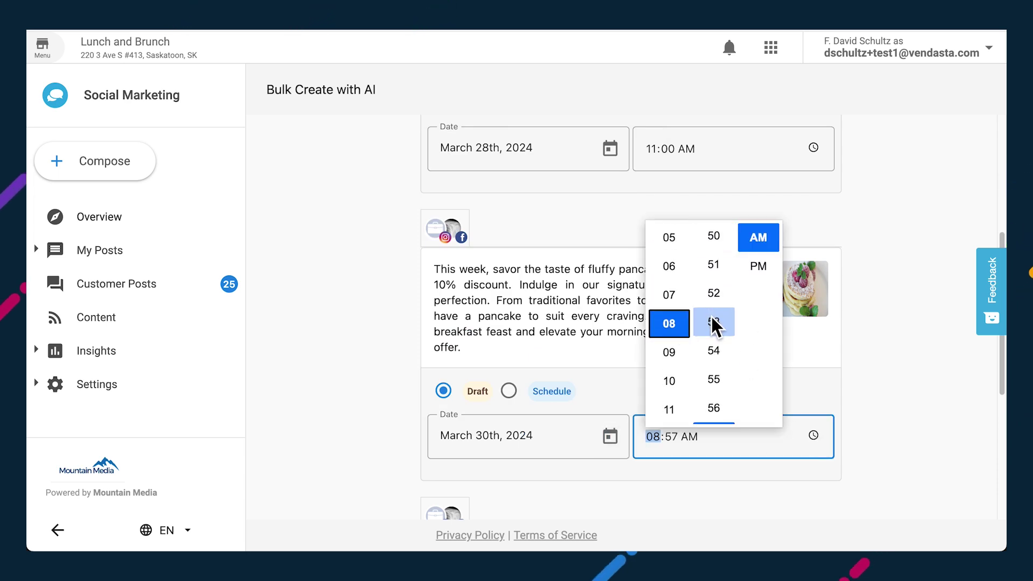
left_click(714, 299)
scroll(878, 434, "down", 5)
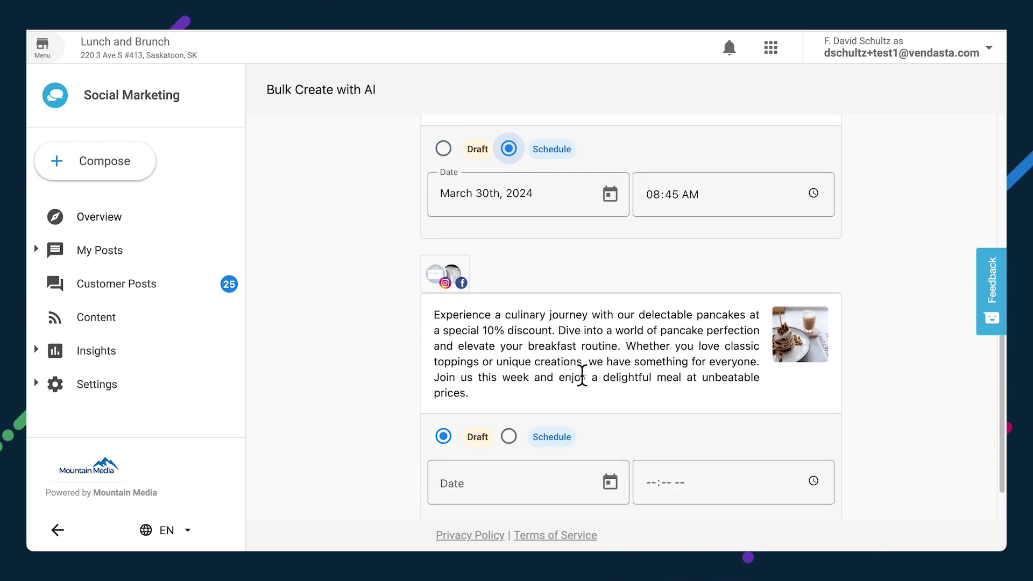
scroll(484, 377, "down", 2)
left_click(809, 492)
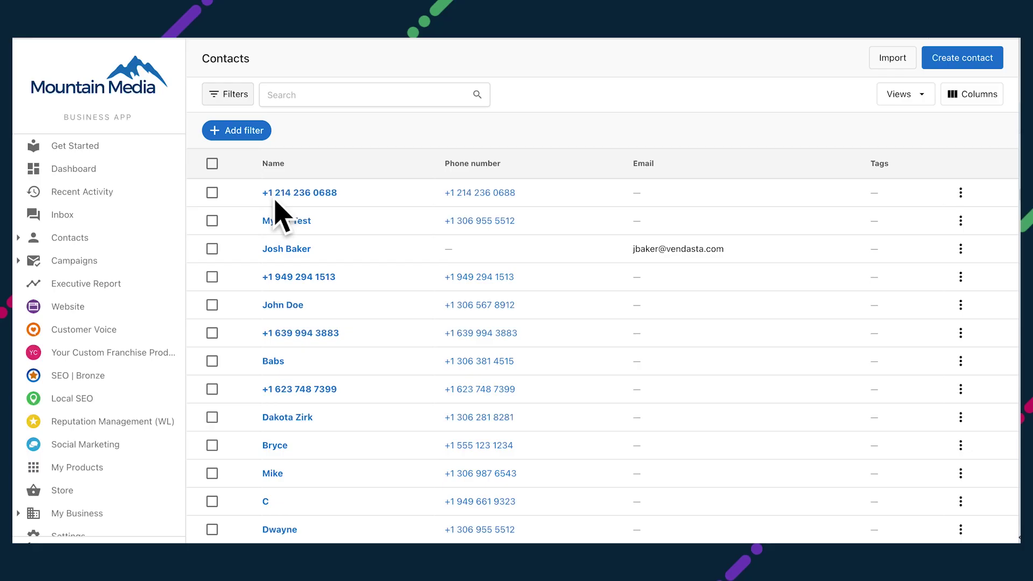
Filter the contacts to those whose Email is not empty.
left_click(245, 138)
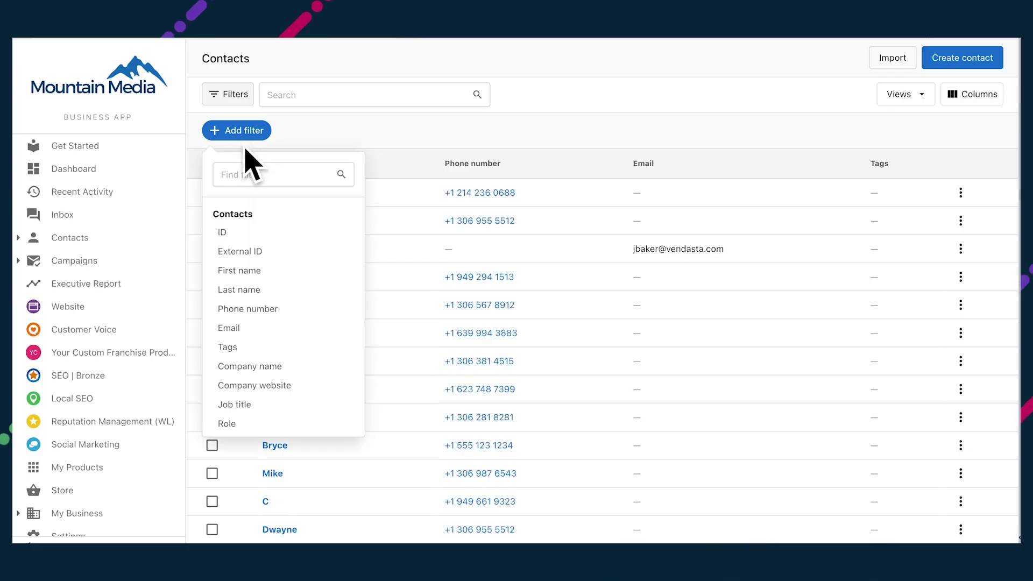
left_click(245, 331)
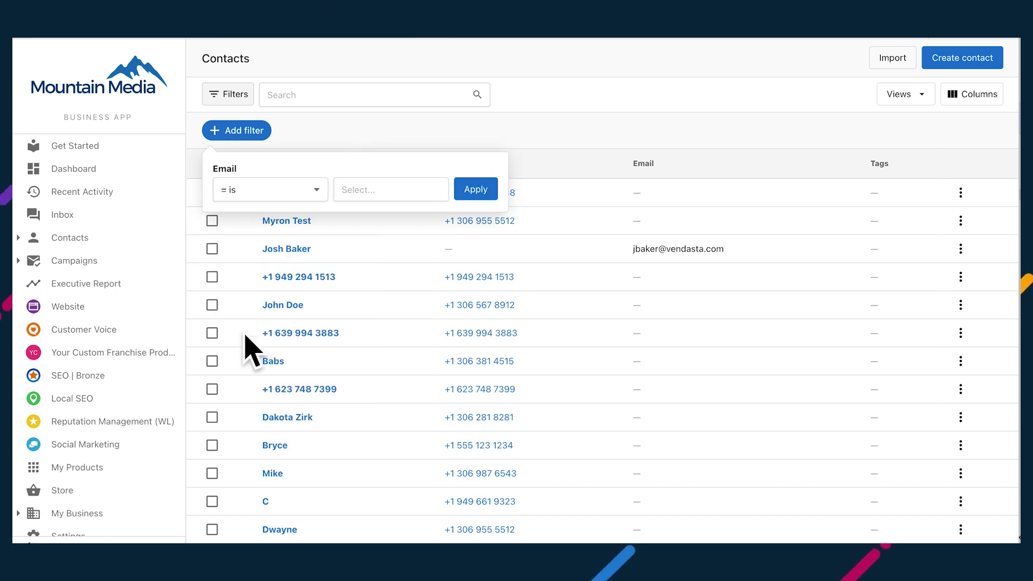
left_click(284, 193)
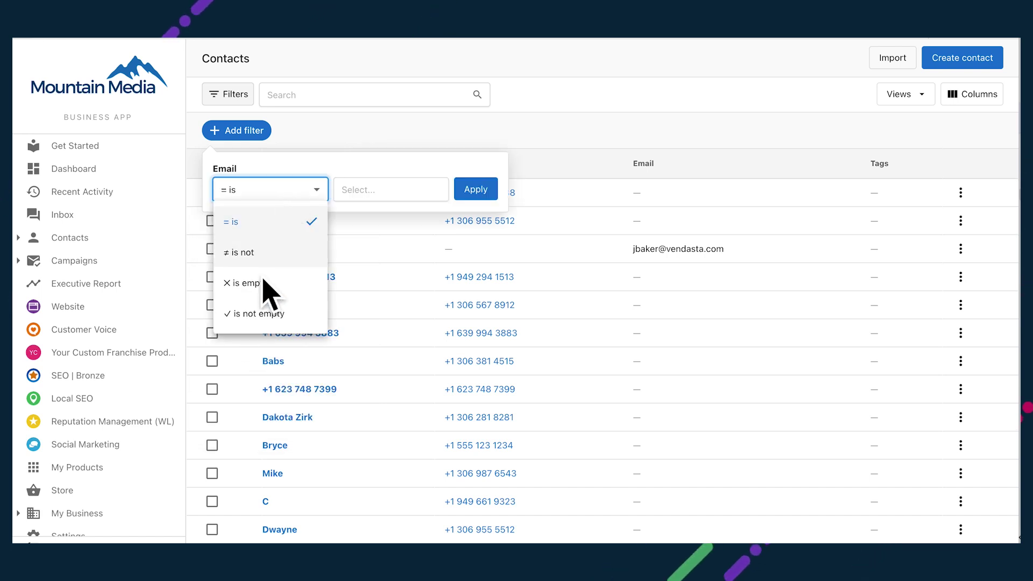
left_click(266, 315)
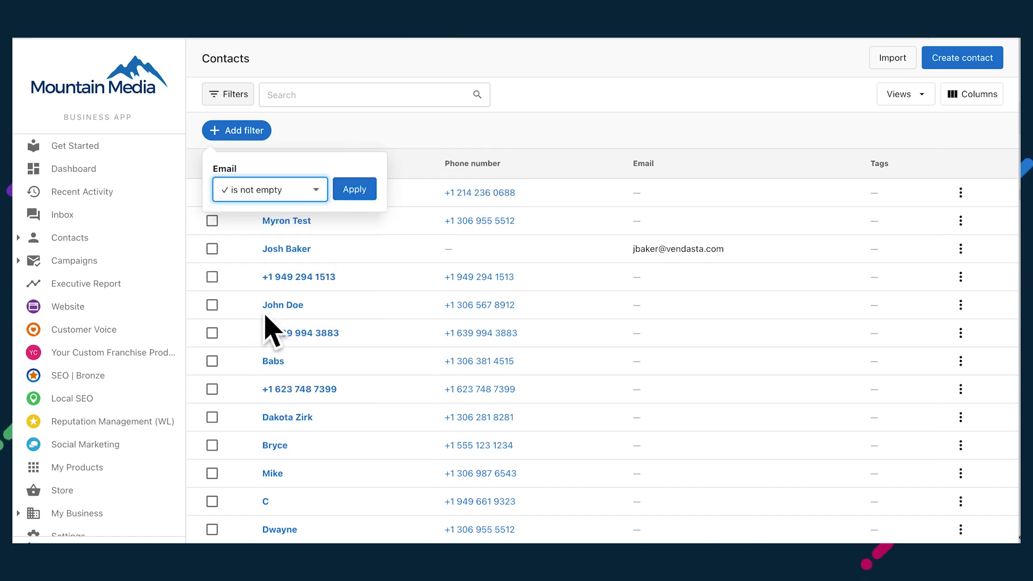
left_click(355, 190)
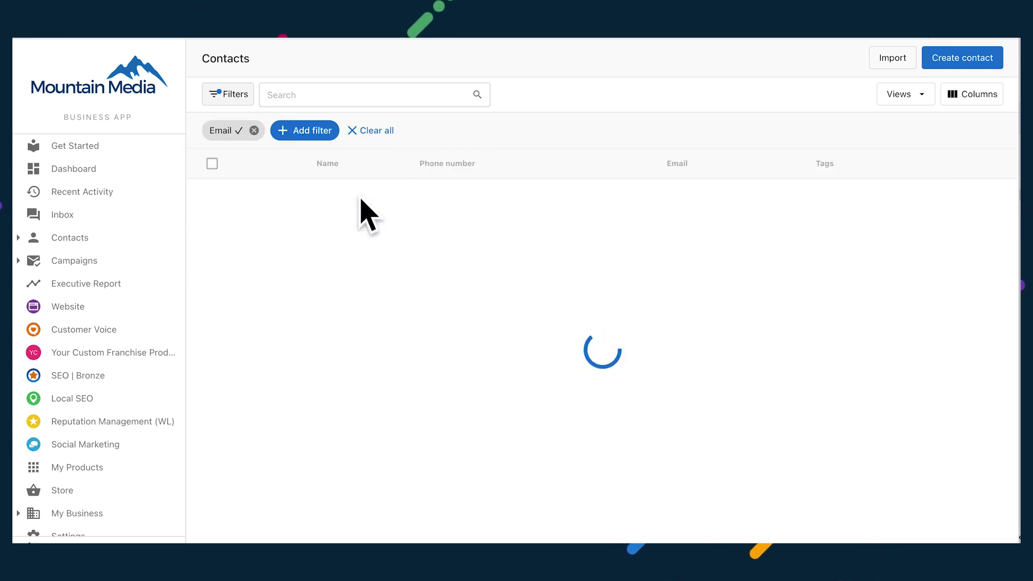
Add a Created date filter limited to Last quarter.
left_click(301, 134)
left_click(307, 177)
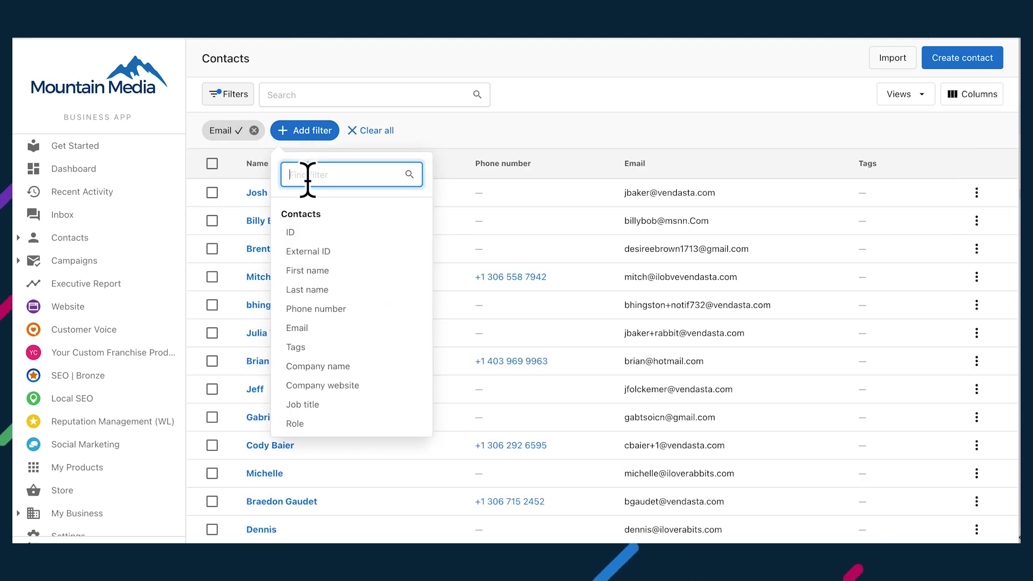
type("create")
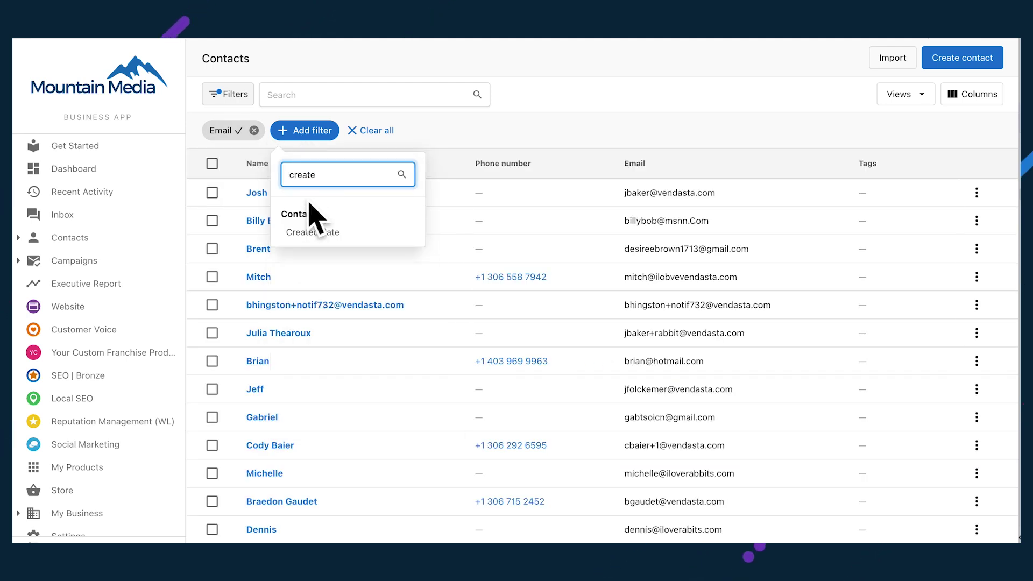
left_click(316, 236)
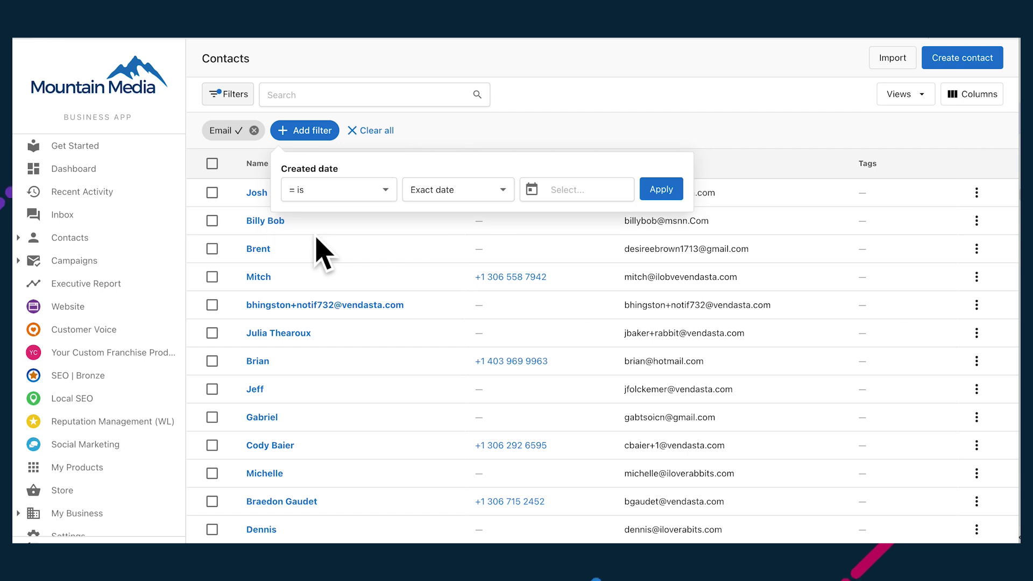
left_click(431, 200)
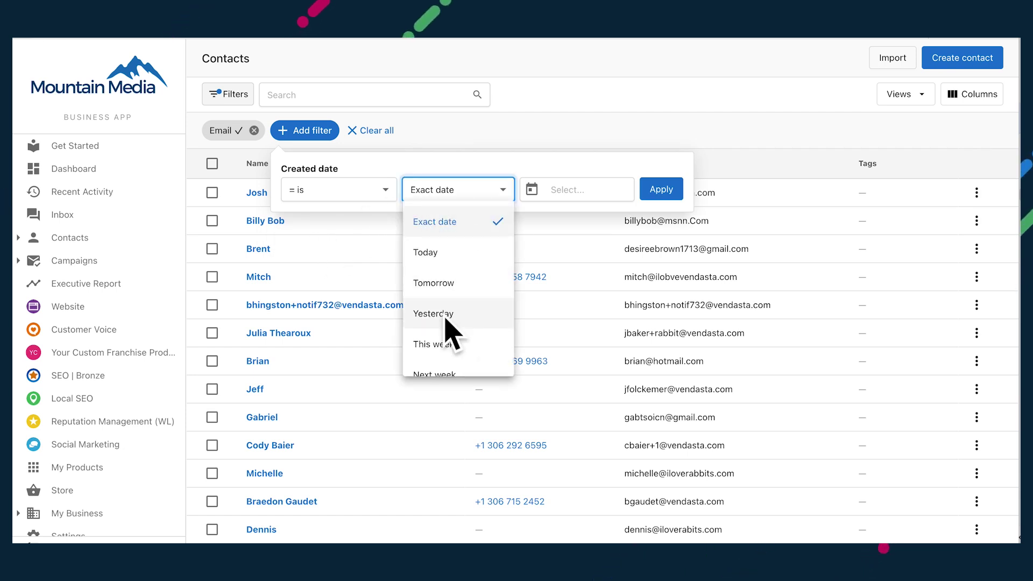
scroll(449, 330, "down", 3)
scroll(446, 322, "down", 4)
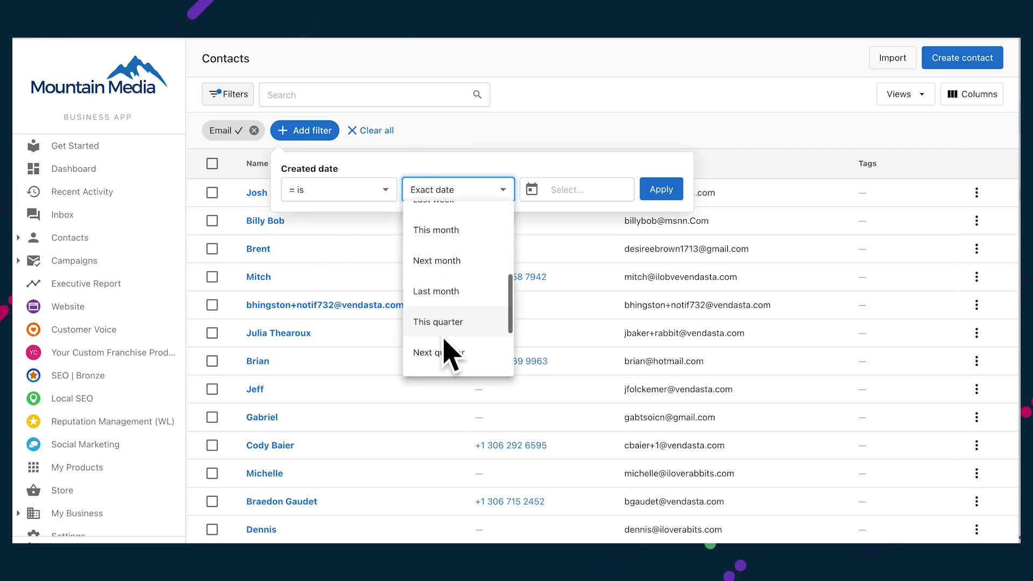
left_click(443, 329)
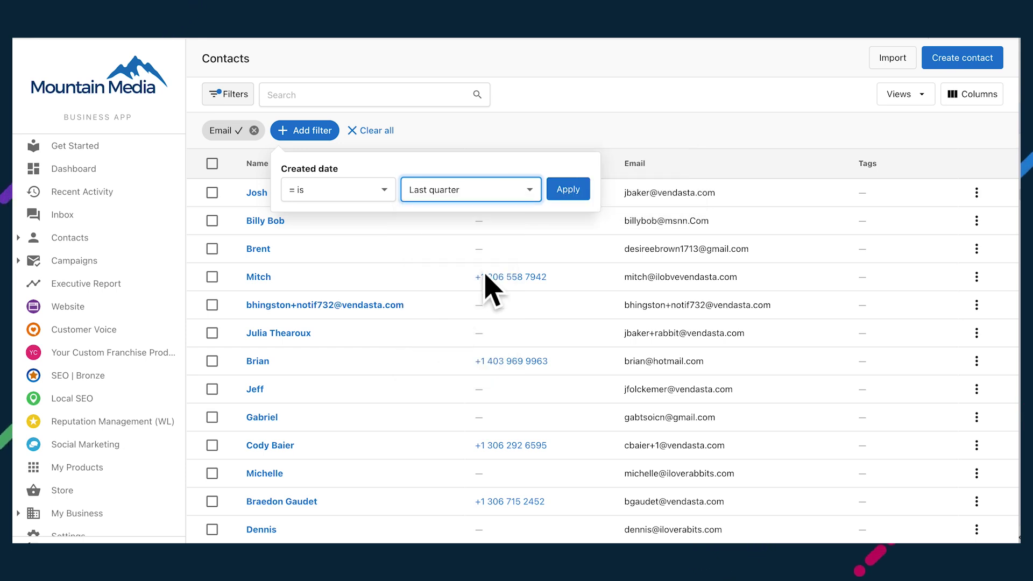
left_click(568, 189)
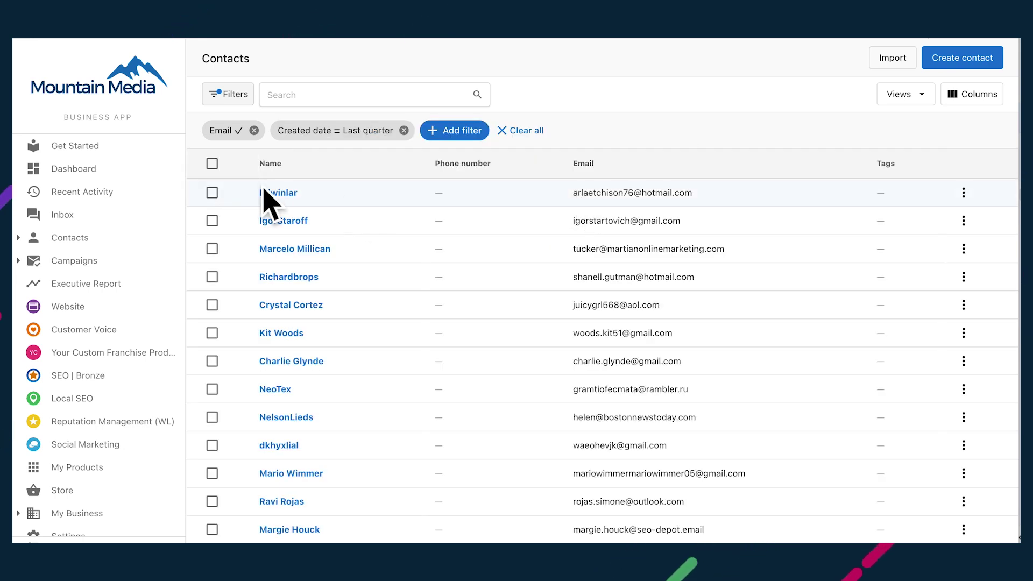
Select all 492 filtered contacts and choose Actions > Add to campaign.
left_click(212, 164)
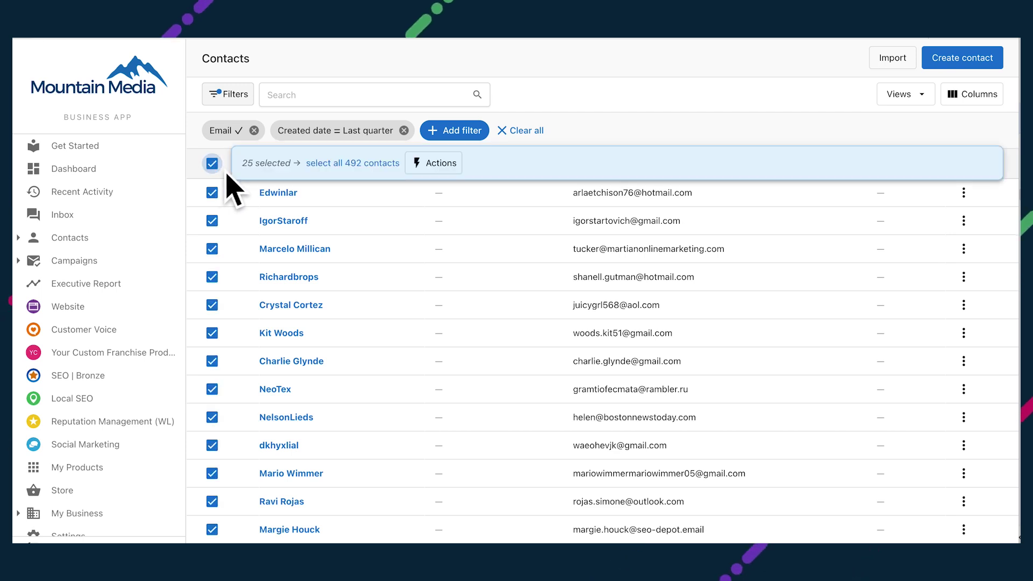
left_click(376, 177)
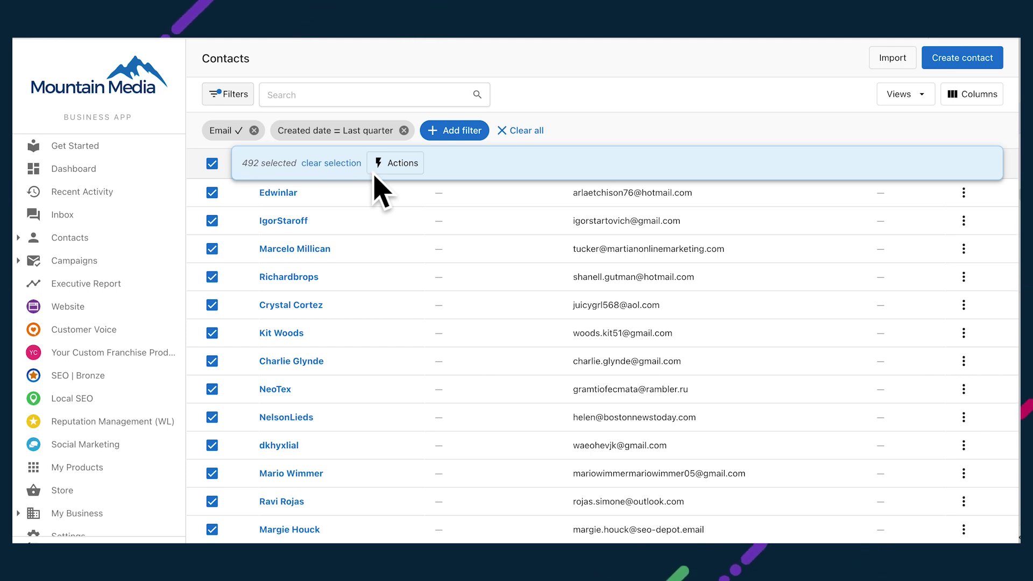
left_click(402, 169)
left_click(411, 195)
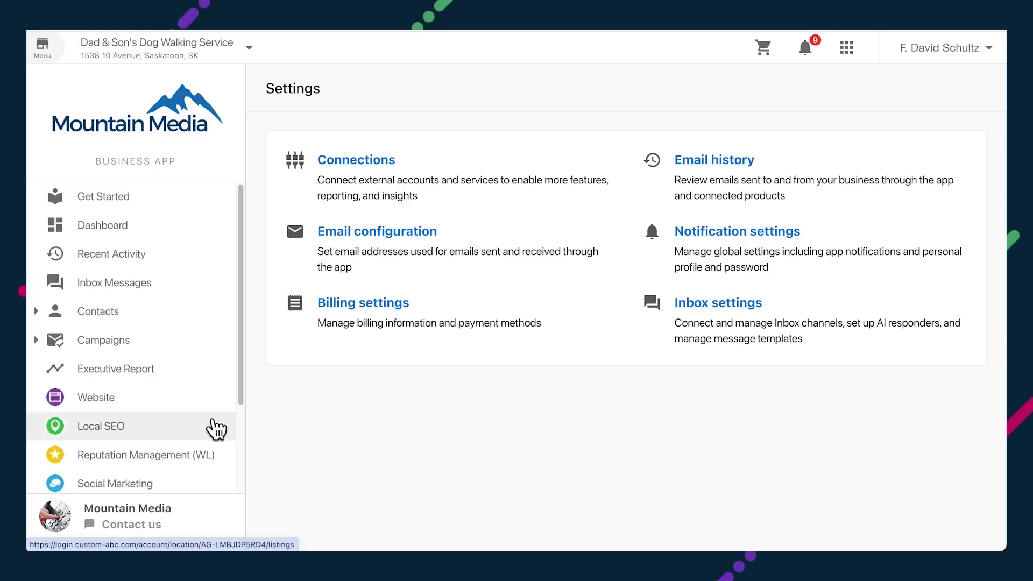
In Email configuration, switch to your own email domain and begin authorizing example.com.
scroll(204, 430, "down", 3)
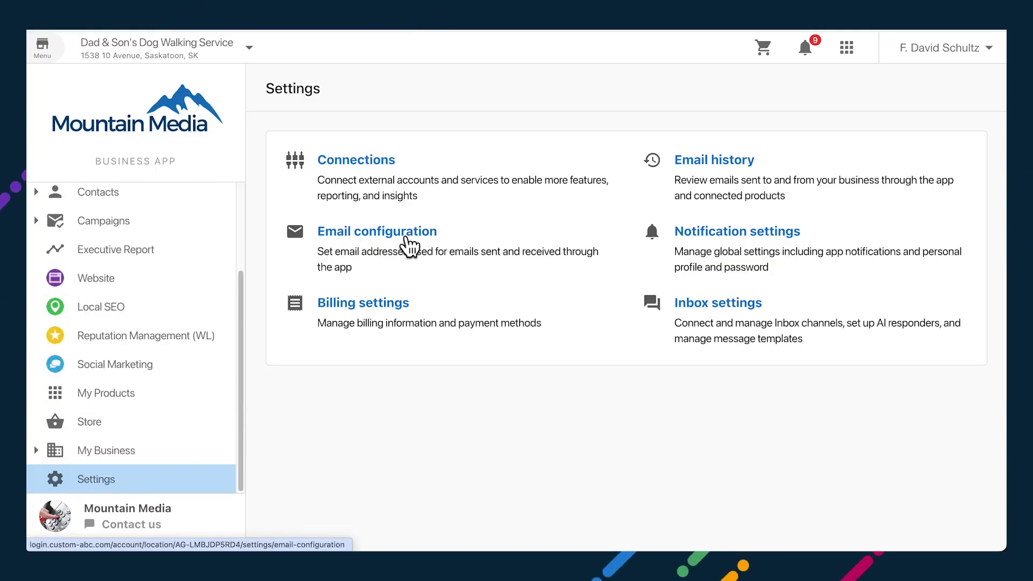
left_click(386, 237)
left_click(383, 229)
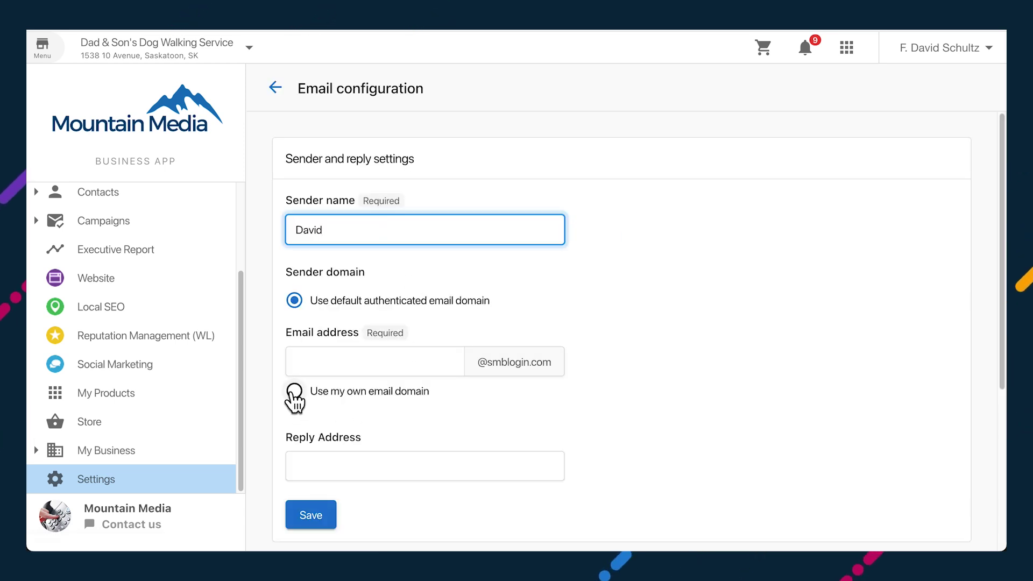
left_click(295, 391)
left_click(295, 420)
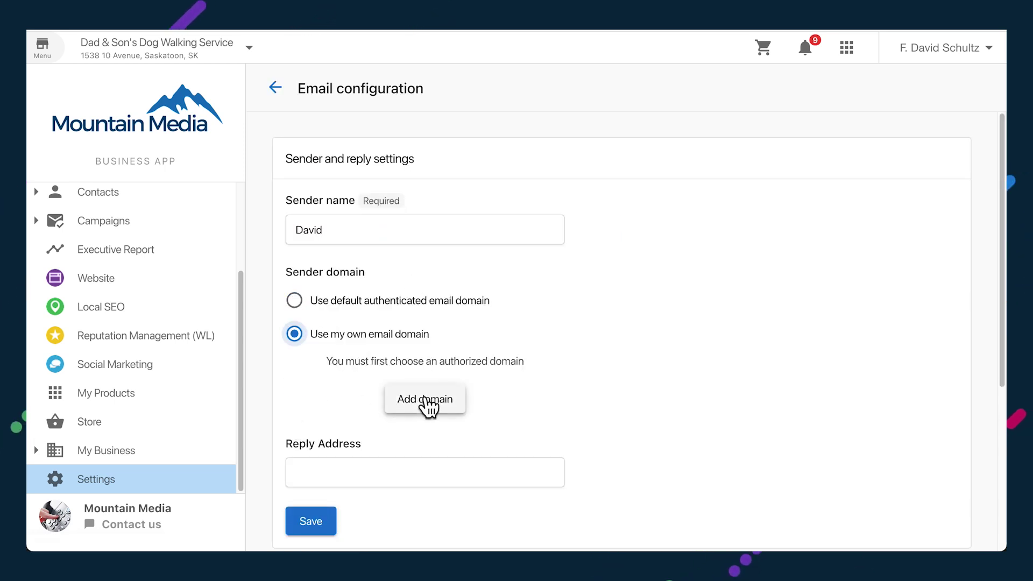
left_click(425, 401)
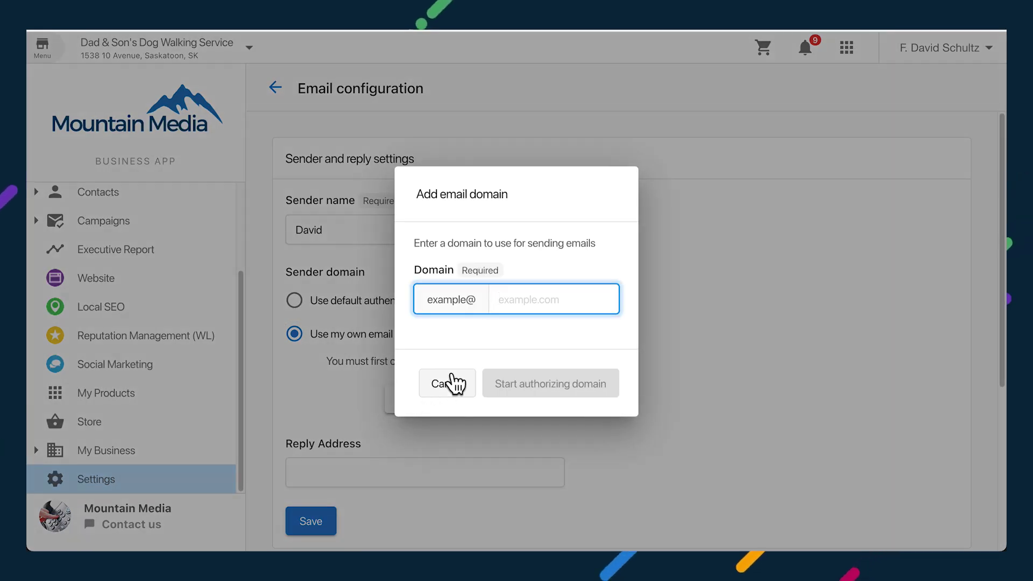
type("example.com")
left_click(538, 396)
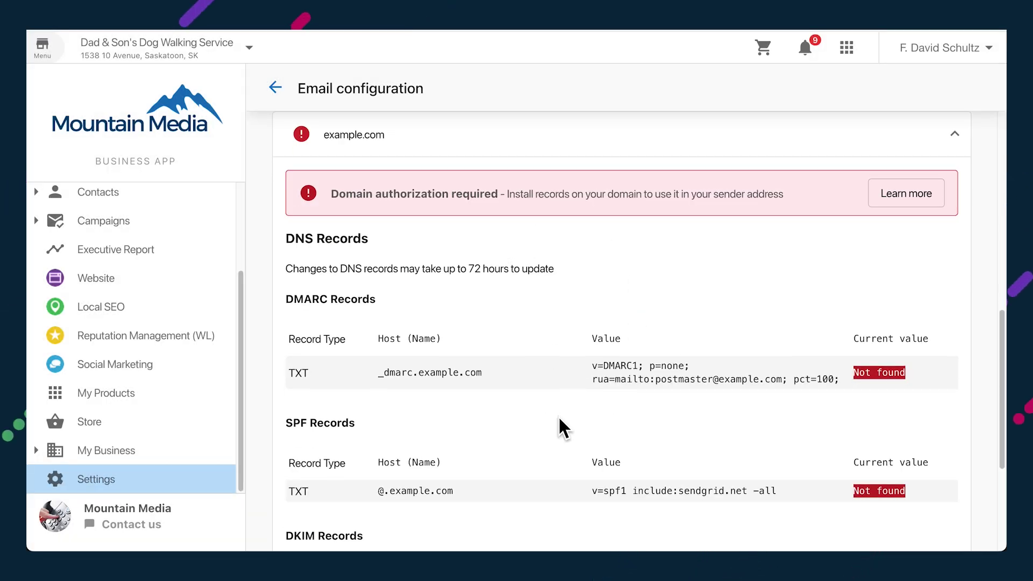
scroll(544, 272, "down", 4)
scroll(558, 302, "up", 2)
scroll(559, 304, "up", 2)
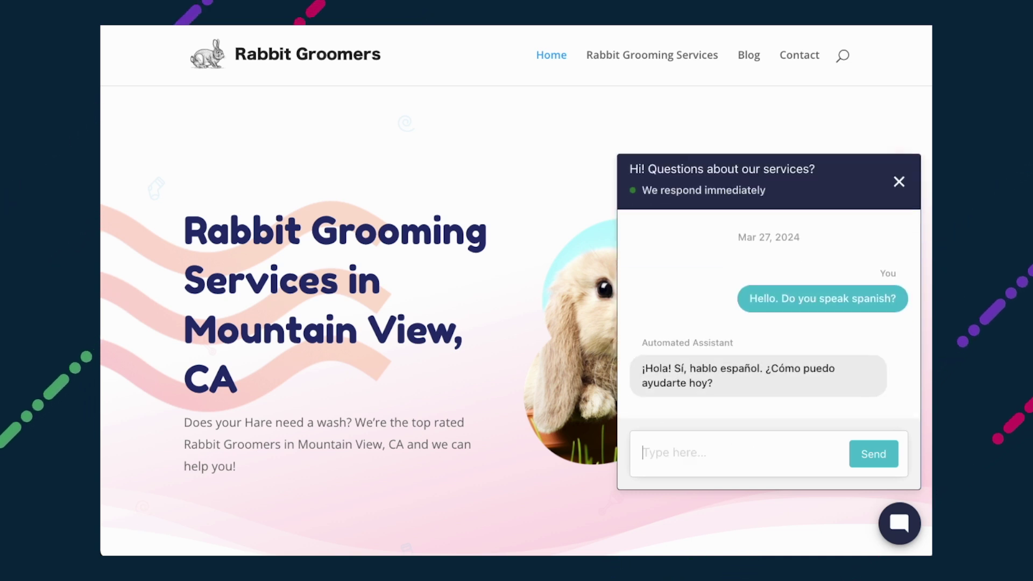
Send '¡Excelente! ¿Tienes una guardería para conejos?' in the chat, then a Spanish thank-you reply.
type("¡Excelente! ¿Tienes una")
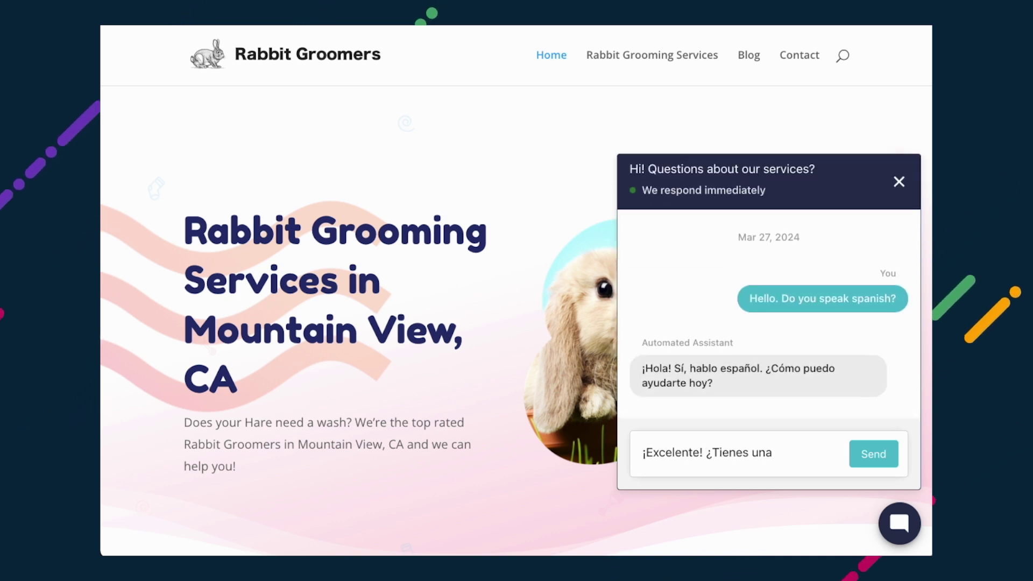
type(" guardería para conejos?")
key("Return")
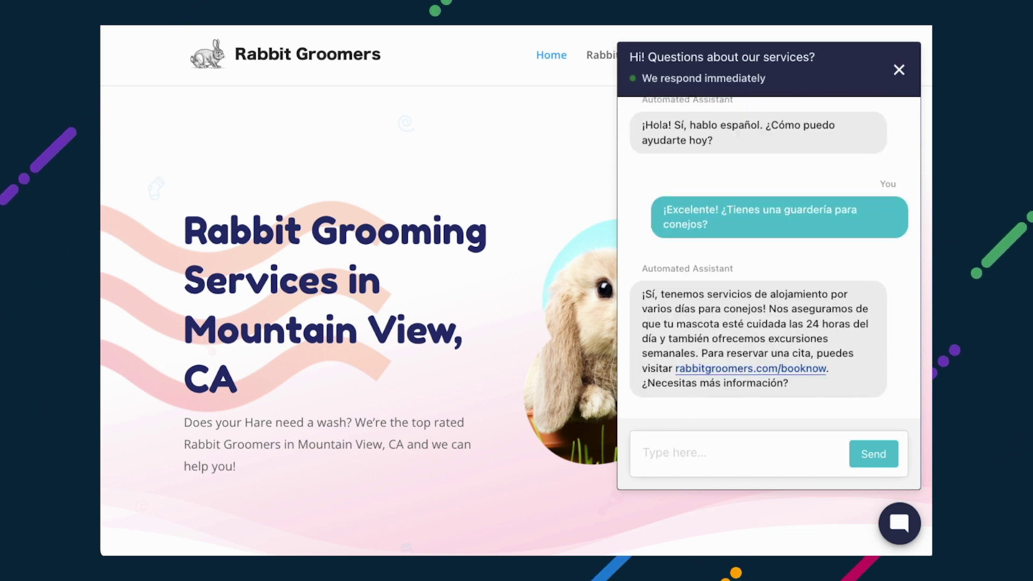
type("¡Eso es genial, Gracias!")
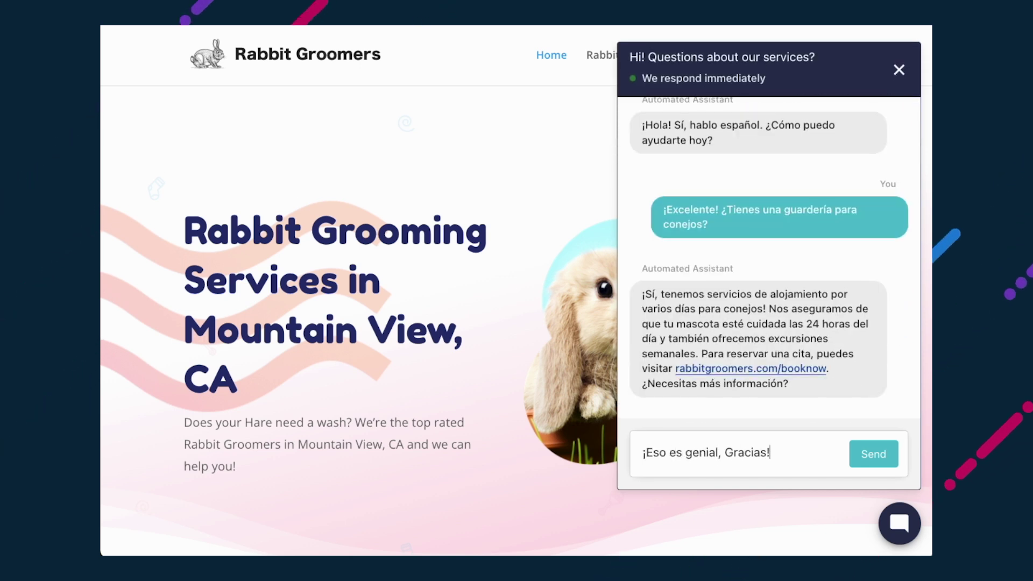
key("Return")
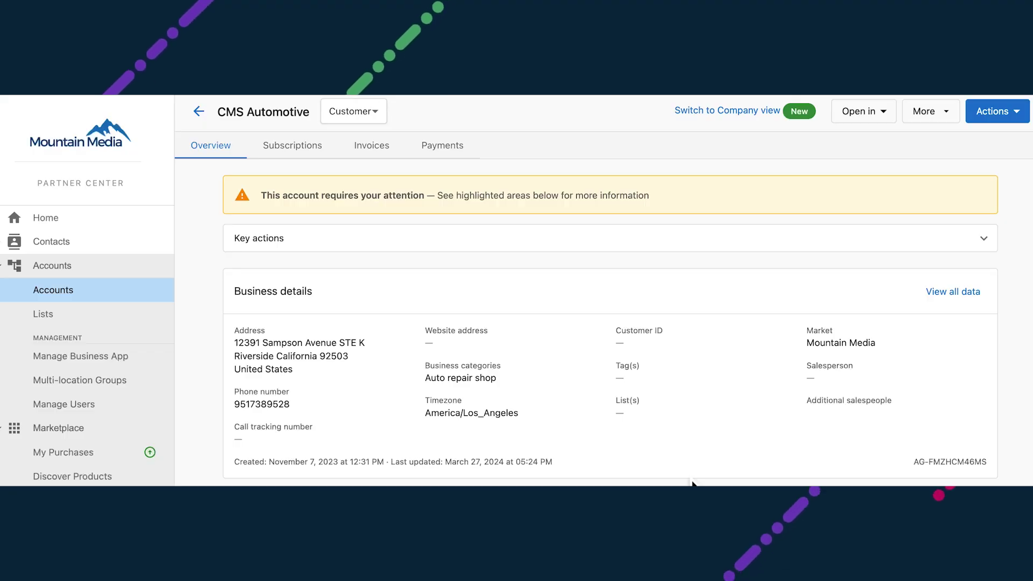
Open the full business details for the CMS Automotive account.
left_click(953, 292)
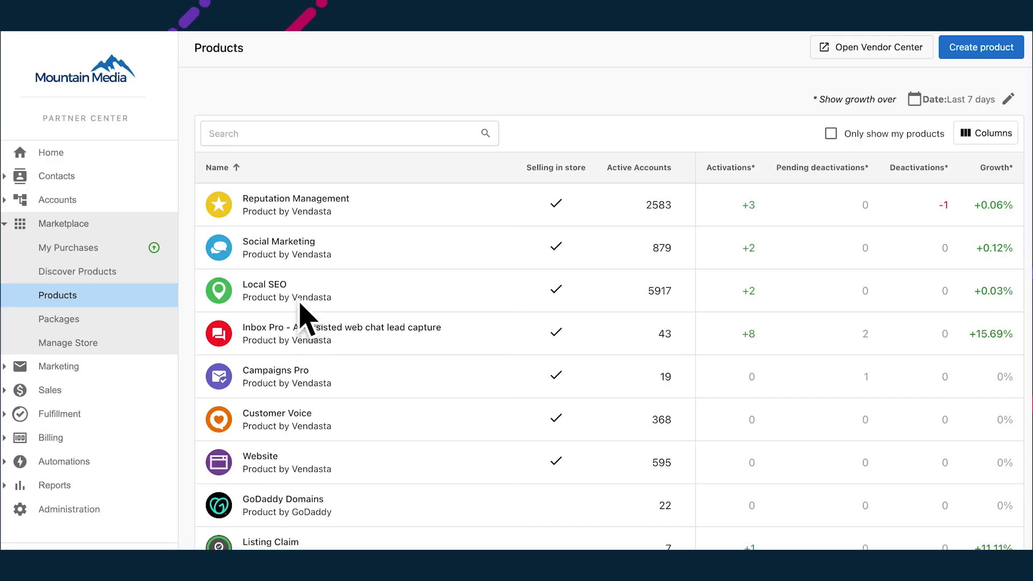
In Local SEO Category Management, search 'auto repair' and add Automotive > Auto repair shop as CMS Automotive's category.
left_click(299, 309)
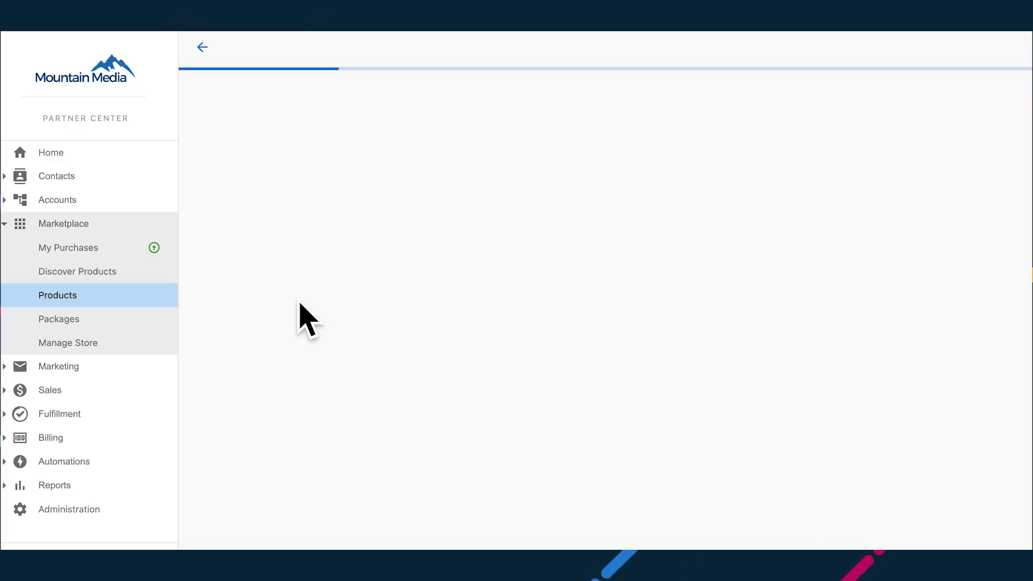
left_click(858, 124)
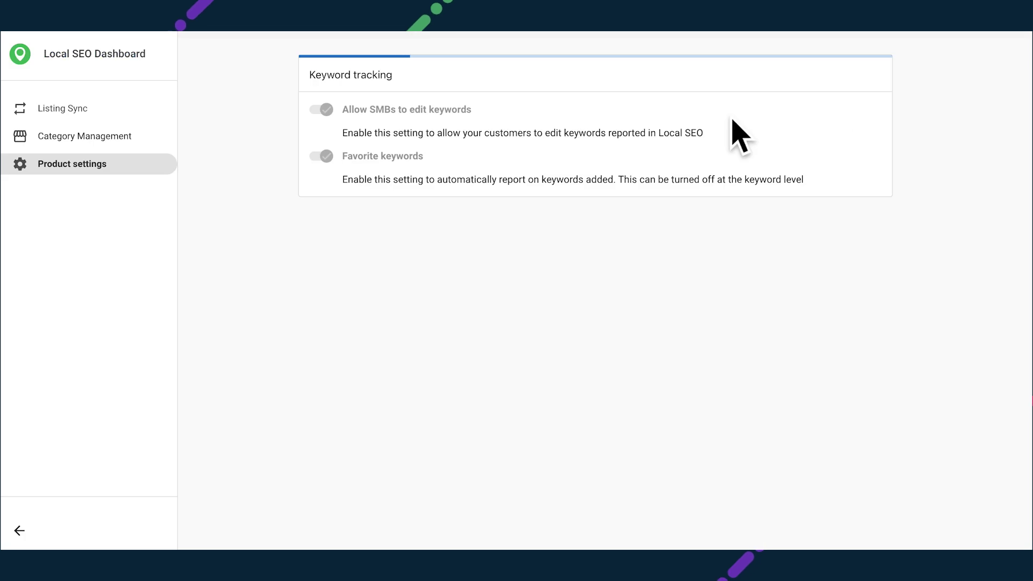
left_click(111, 147)
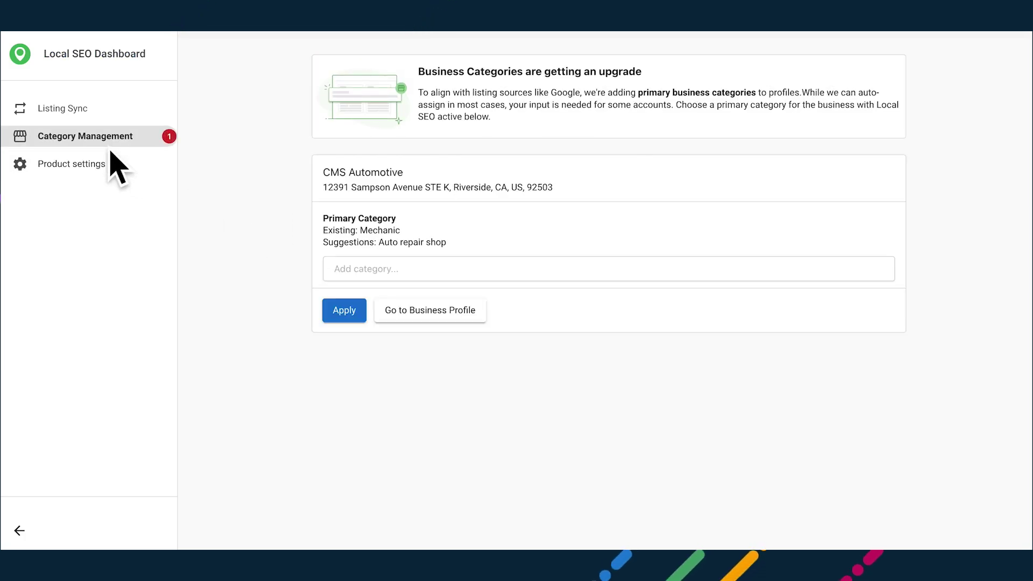
left_click(355, 283)
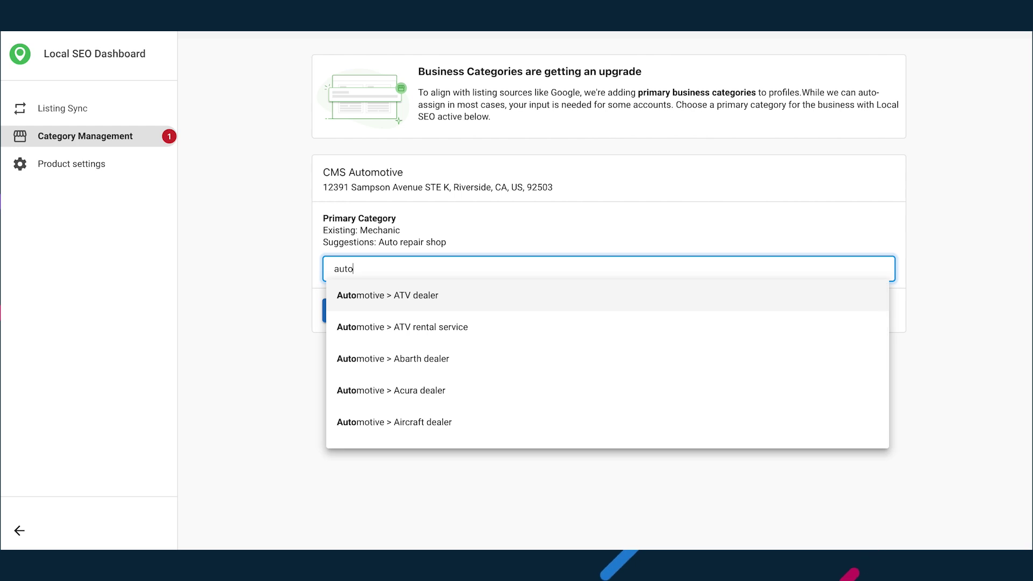
type("auto repair")
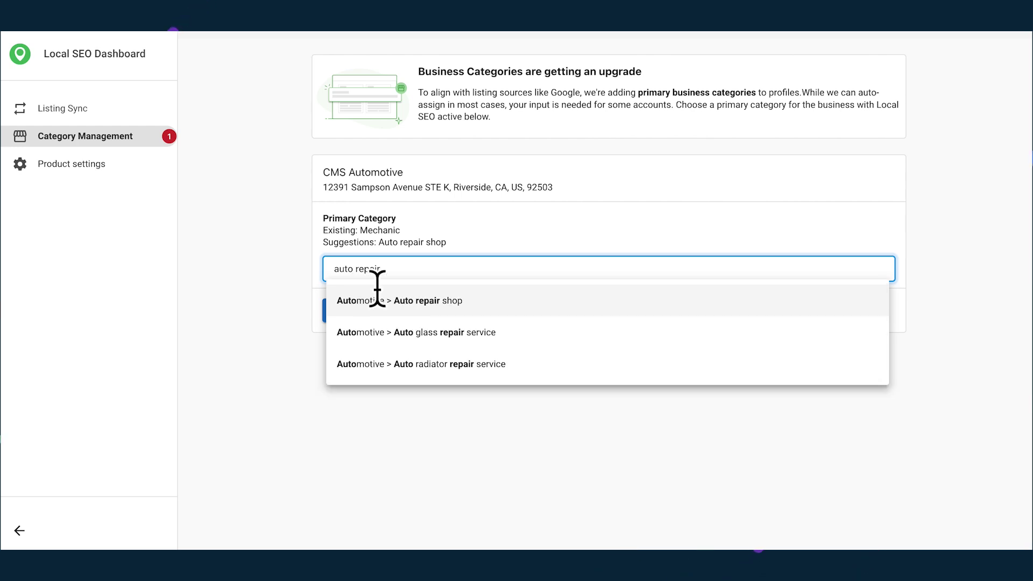
left_click(434, 312)
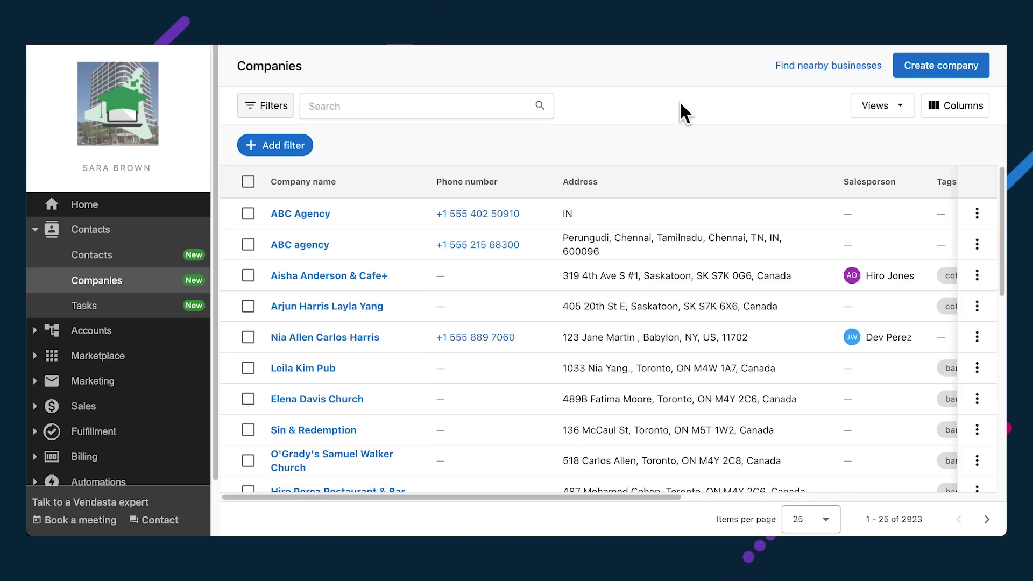
Search nearby businesses for 'coffee shops in seattle'.
left_click(790, 71)
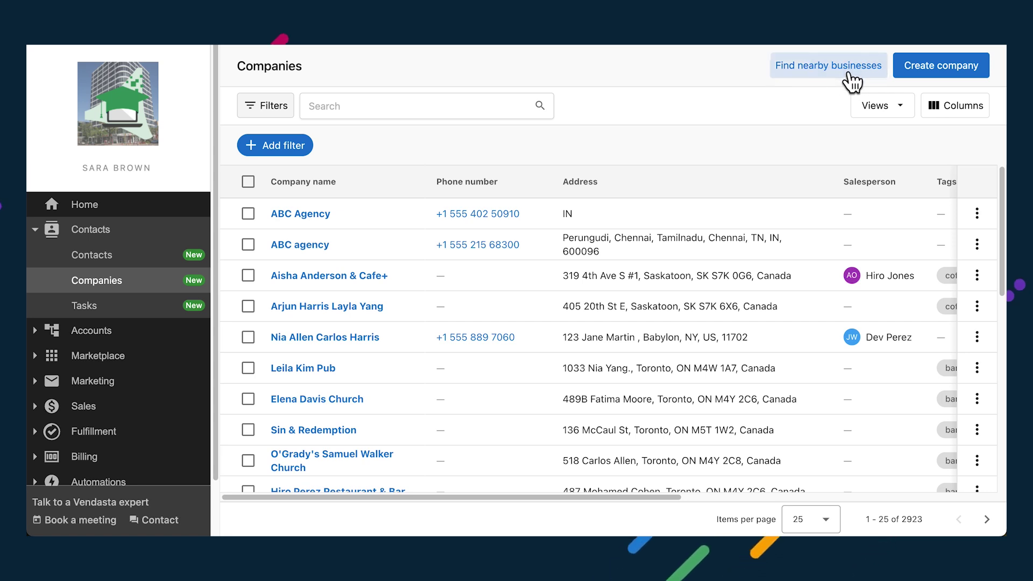
left_click(773, 114)
type("coff")
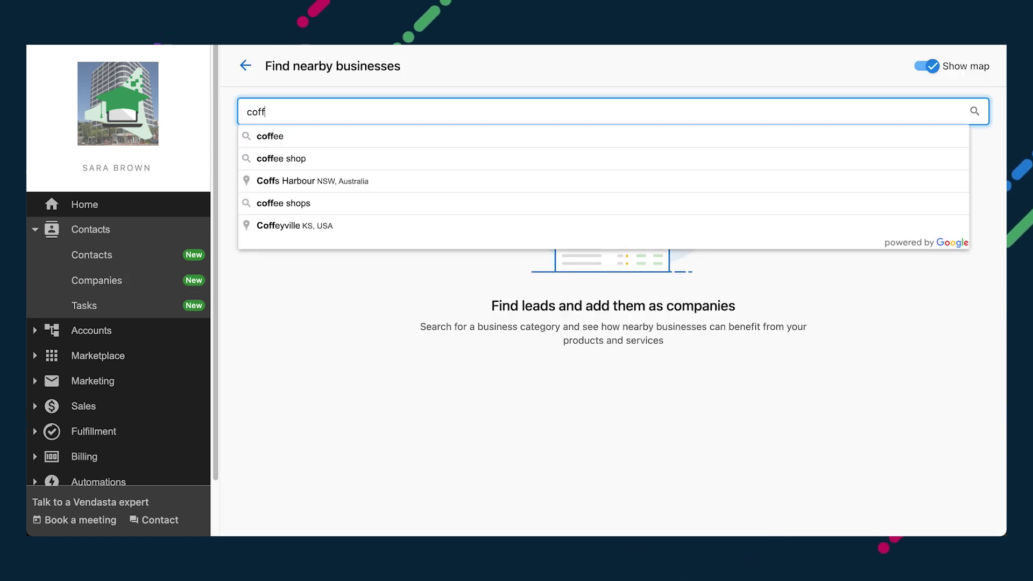
type("ee shops in seattle")
key("Return")
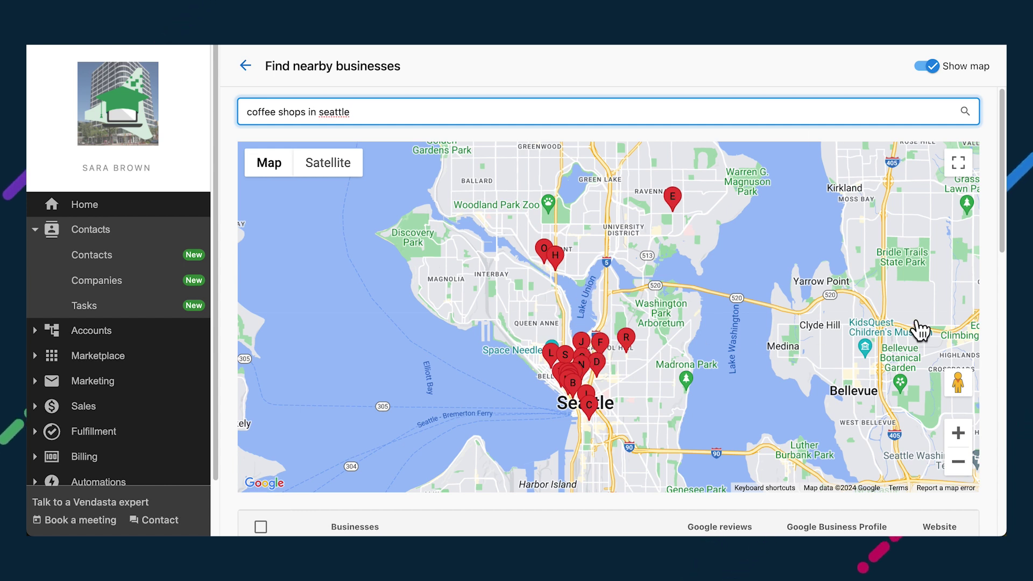
Select Fonté Coffee, Armistice Coffee and Victrola Coffee Roasters as leads, then search 'pizza near me'.
scroll(990, 328, "down", 4)
scroll(989, 328, "down", 2)
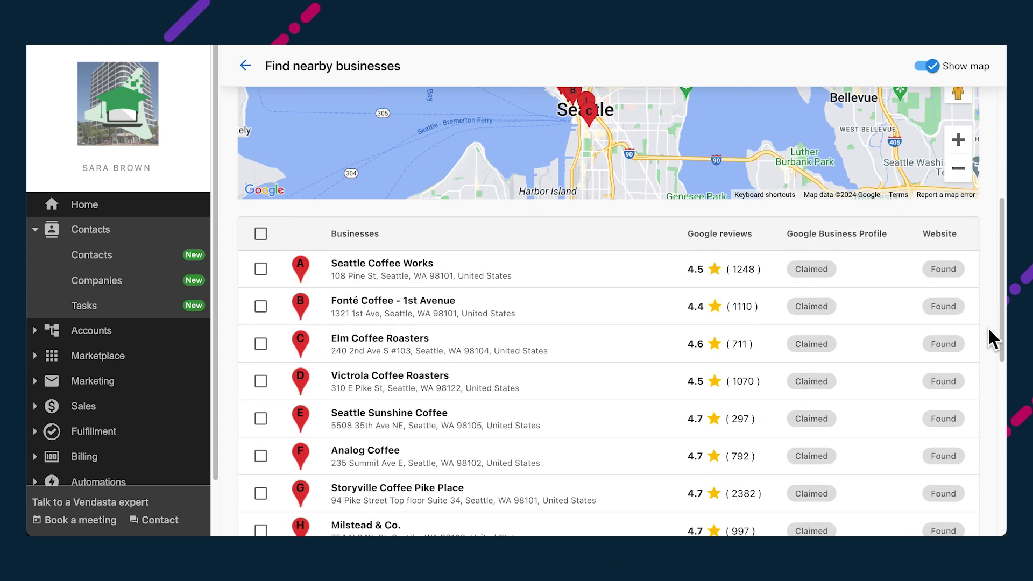
scroll(867, 383, "down", 8)
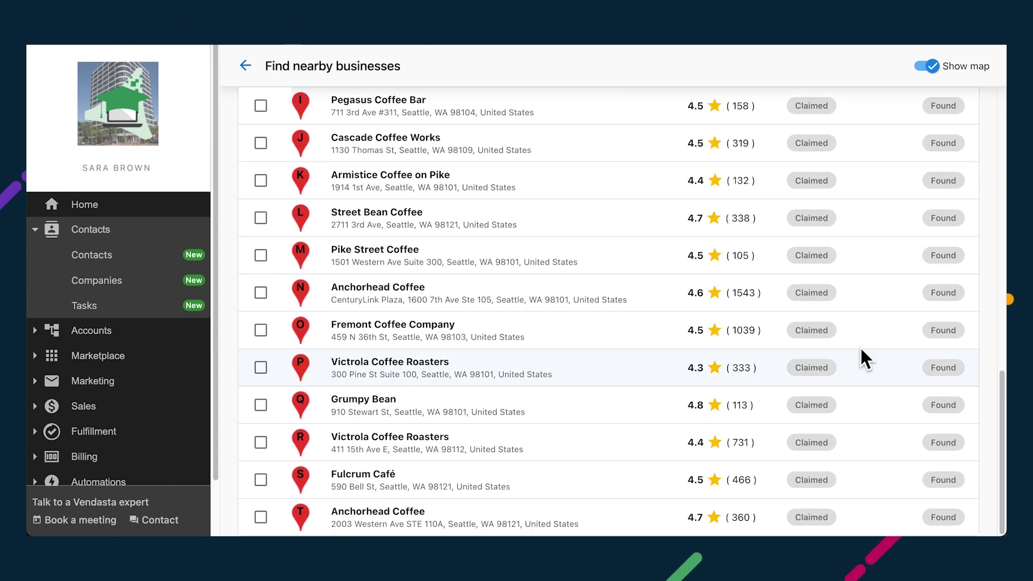
scroll(851, 381, "up", 8)
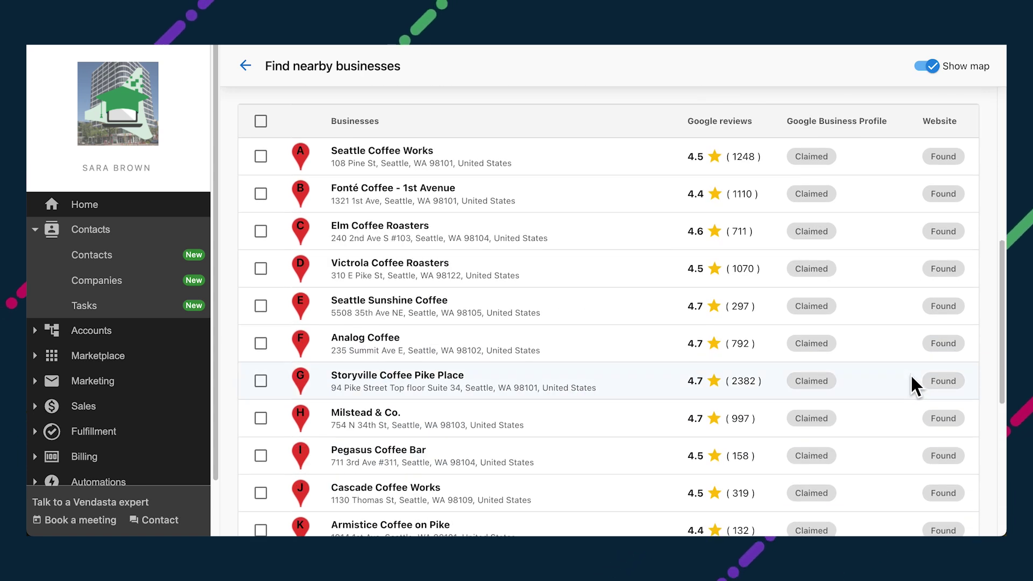
left_click(260, 194)
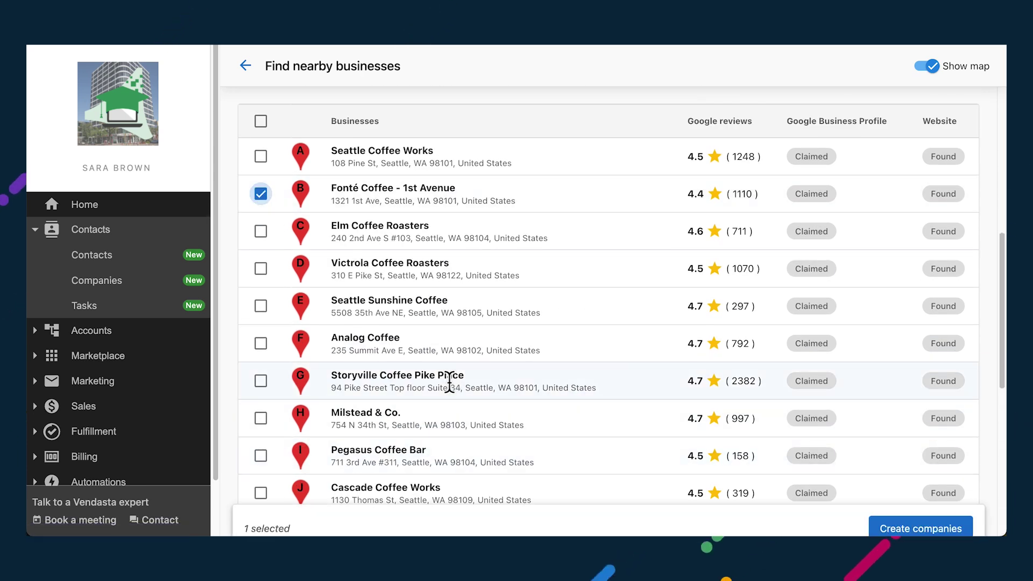
scroll(452, 387, "down", 3)
left_click(260, 353)
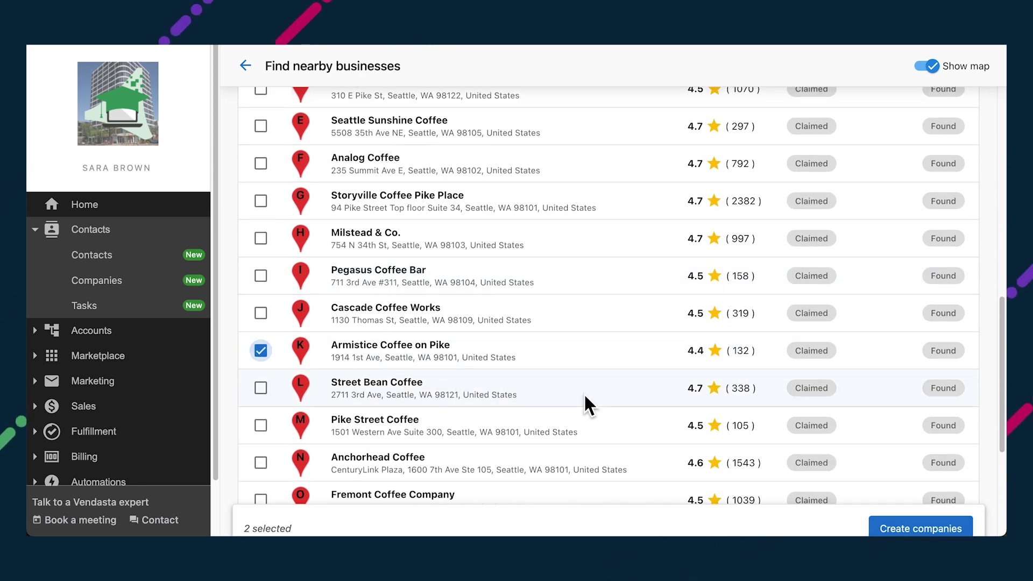
scroll(588, 403, "down", 3)
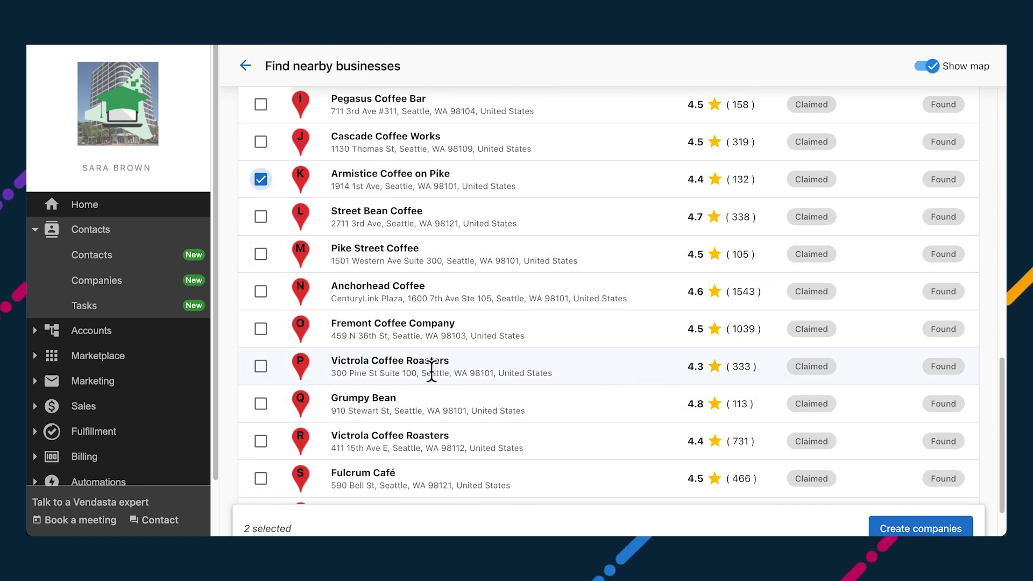
left_click(260, 365)
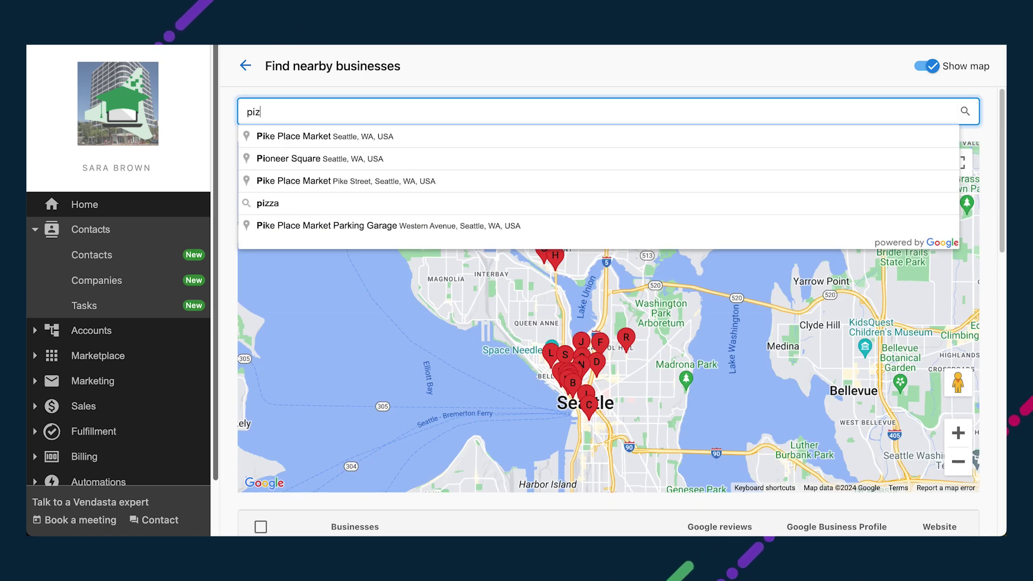
type("za near me")
key("Return")
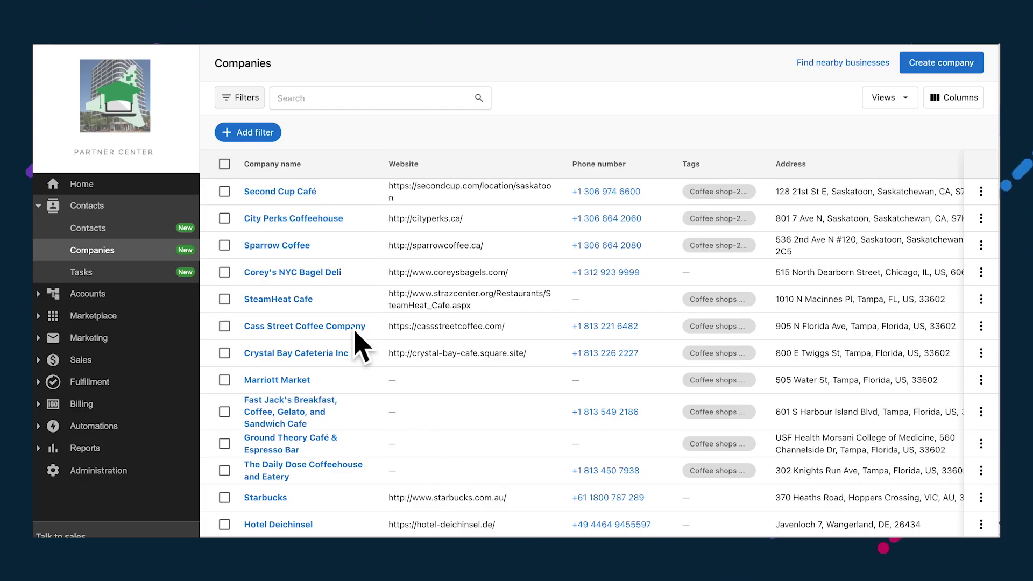
Add a companies filter of Average review score less than 4.8 and apply it.
left_click(264, 139)
left_click(260, 183)
type("revie")
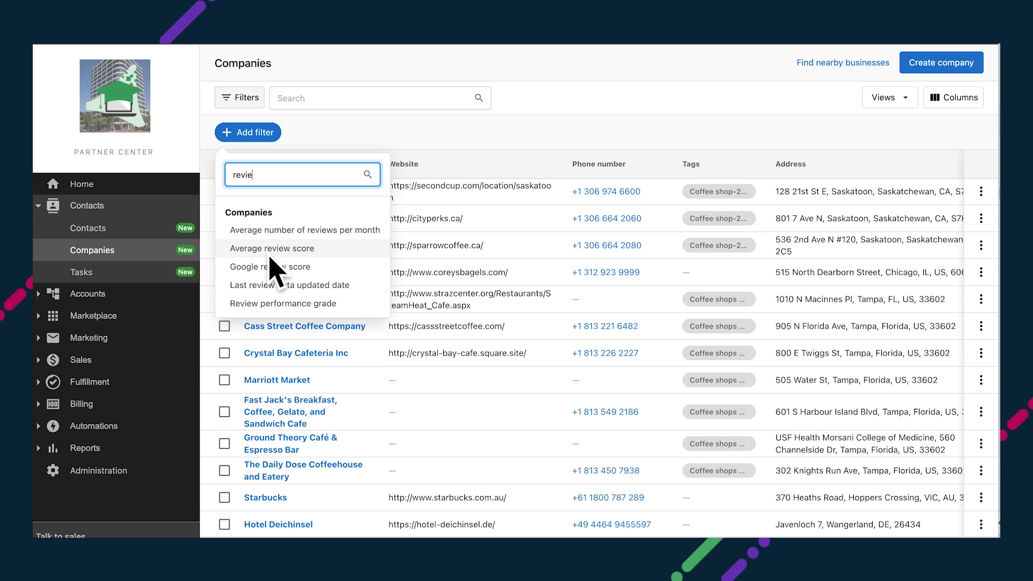
left_click(270, 252)
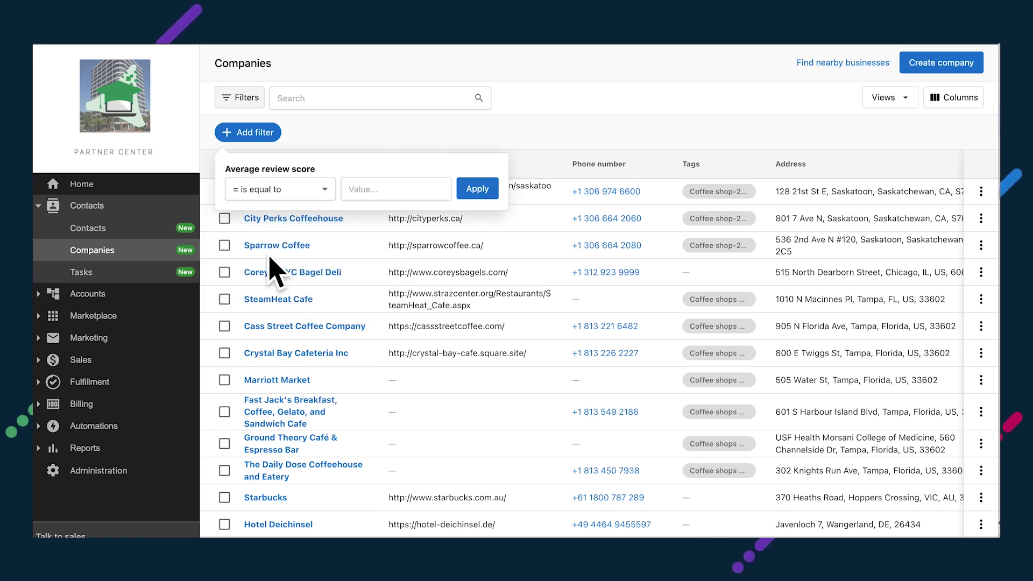
left_click(287, 191)
scroll(295, 301, "down", 3)
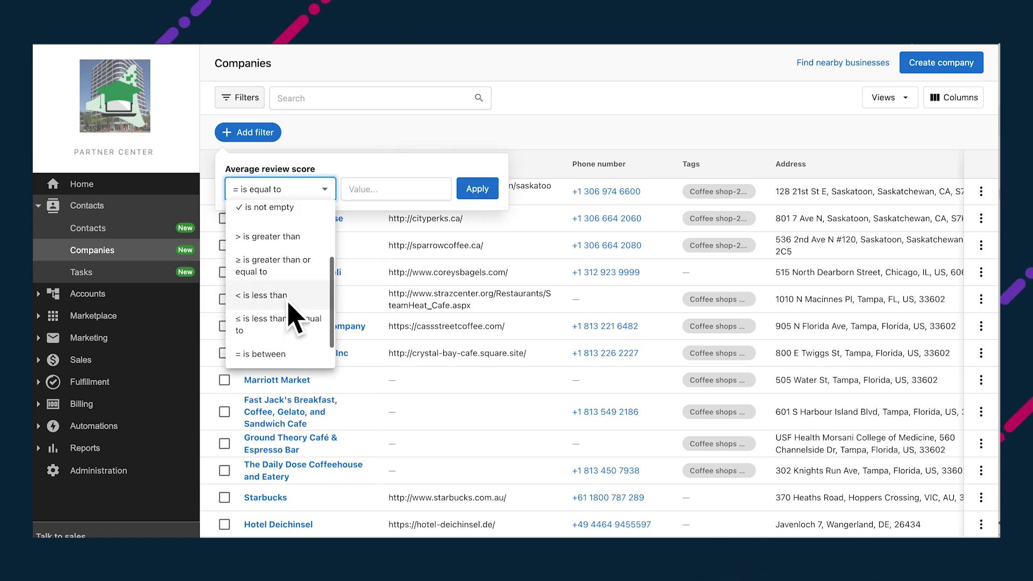
left_click(287, 295)
left_click(398, 197)
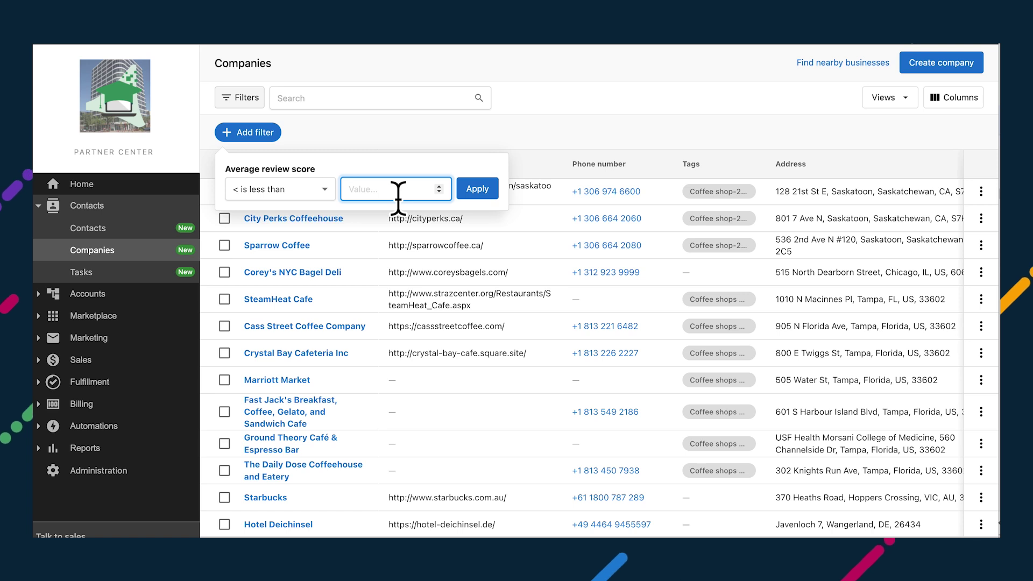
type("4.8")
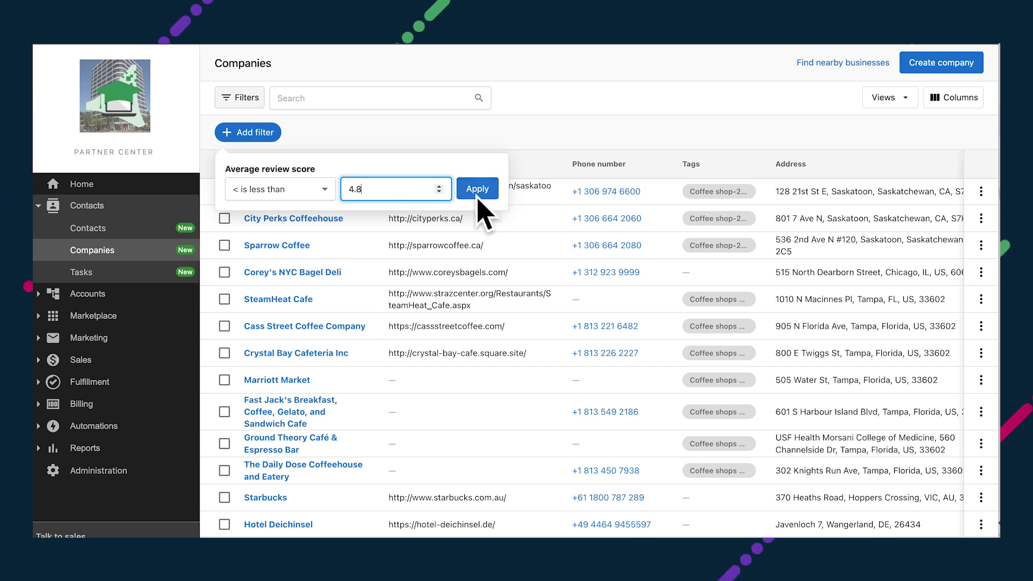
left_click(477, 190)
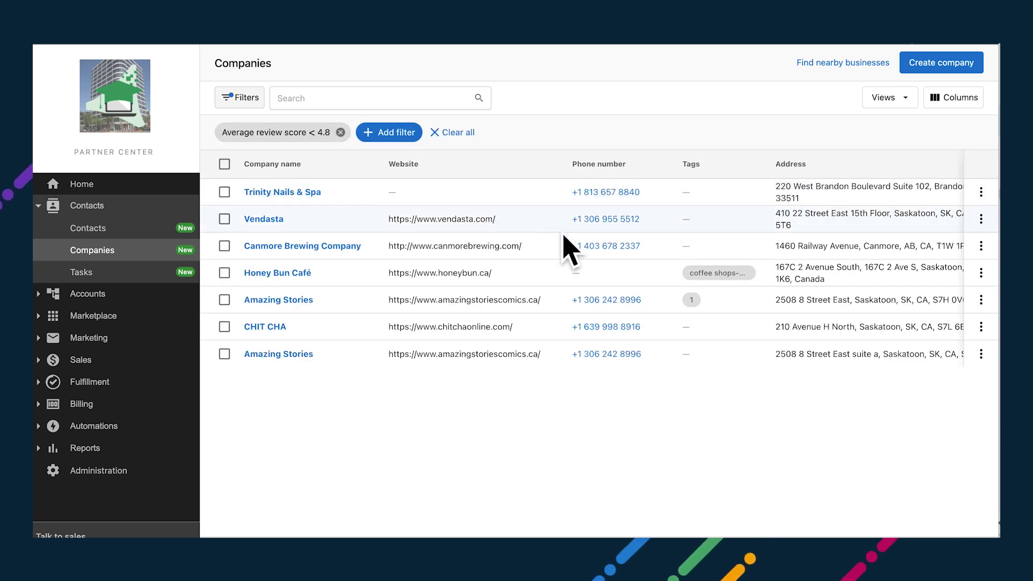
scroll(581, 253, "right", 10)
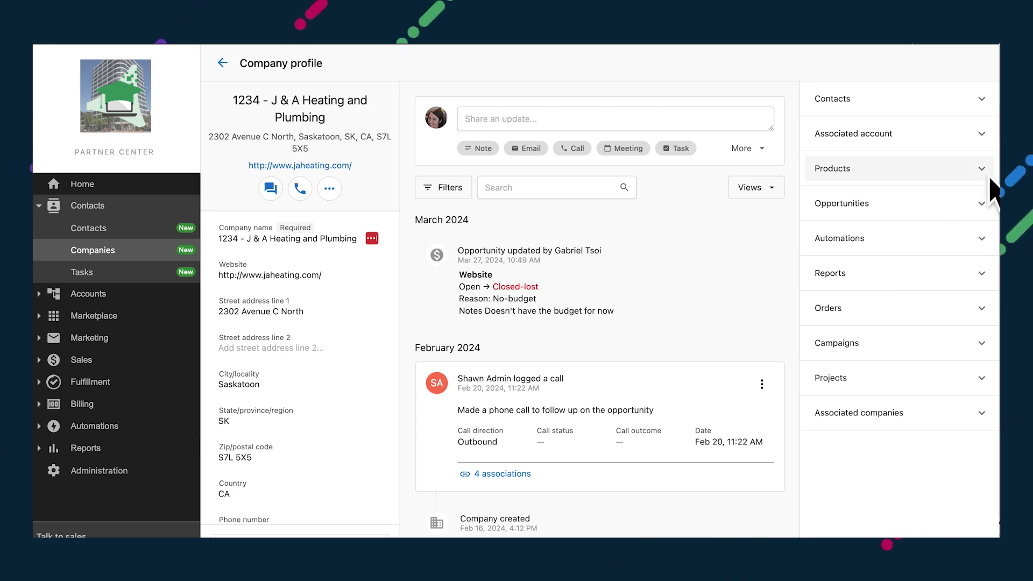
Expand J & A Heating and Plumbing's products, view the call's associations, and expand its opportunities.
left_click(990, 175)
scroll(925, 348, "down", 1)
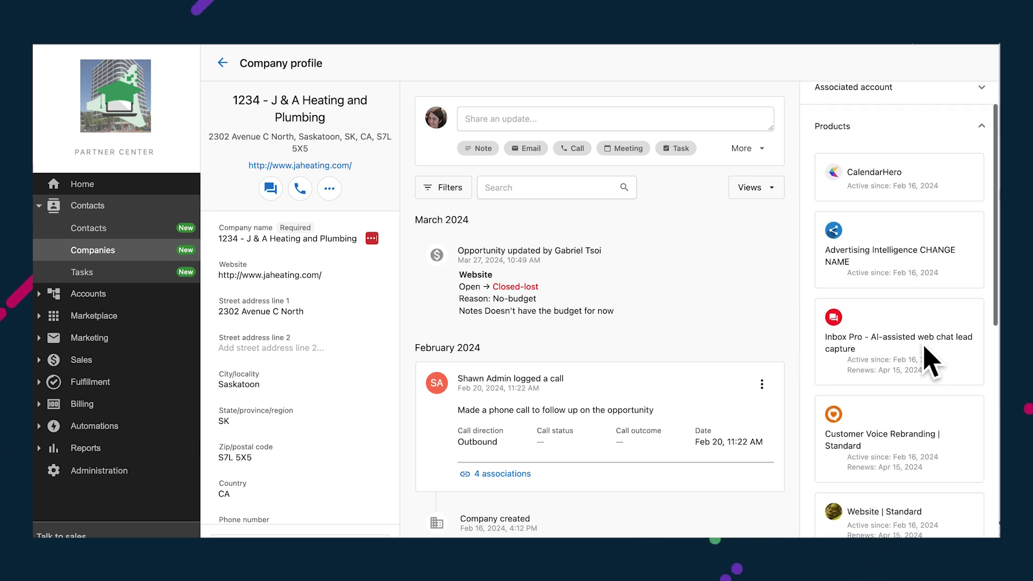
scroll(924, 347, "down", 5)
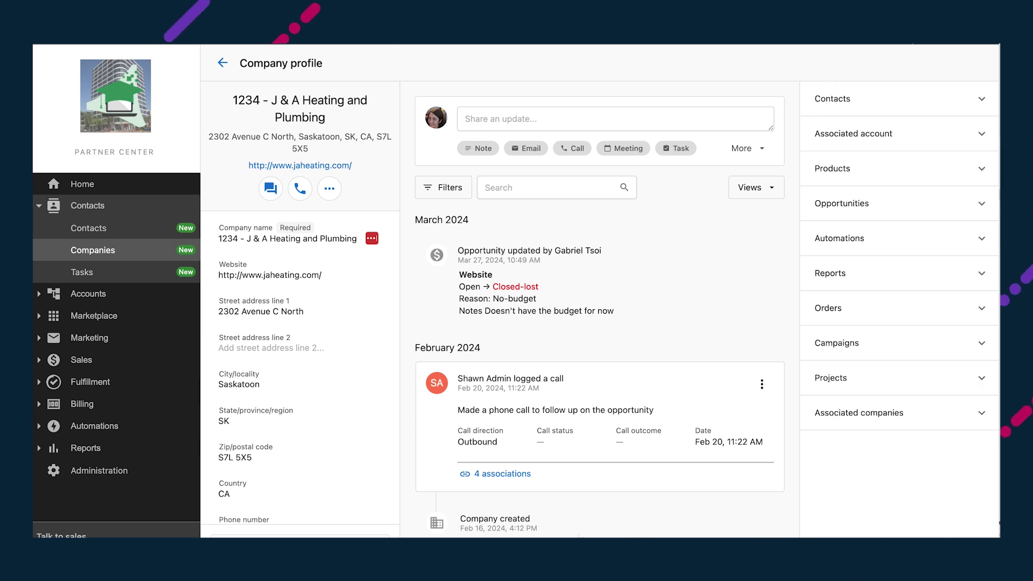
left_click(527, 480)
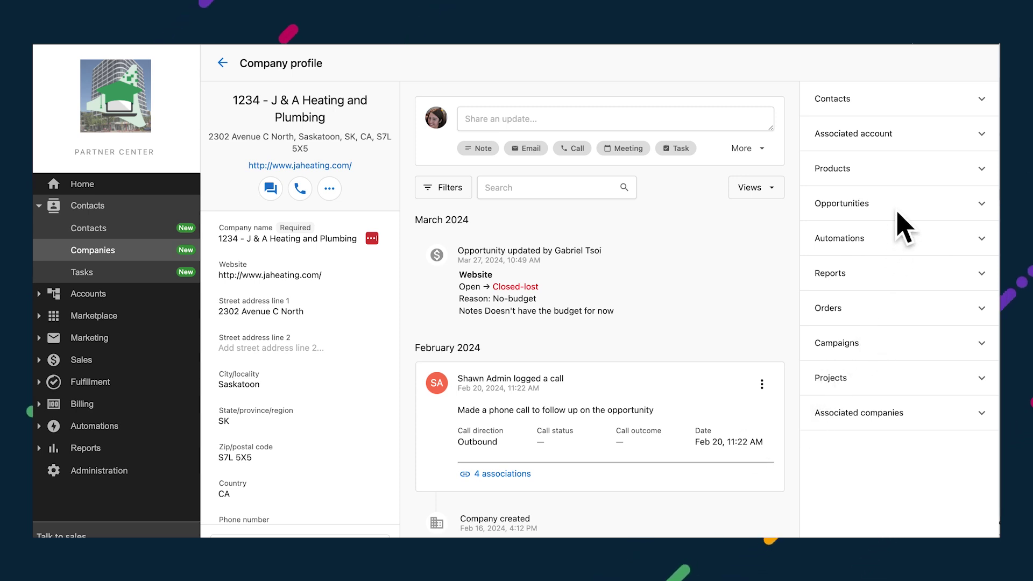
left_click(936, 213)
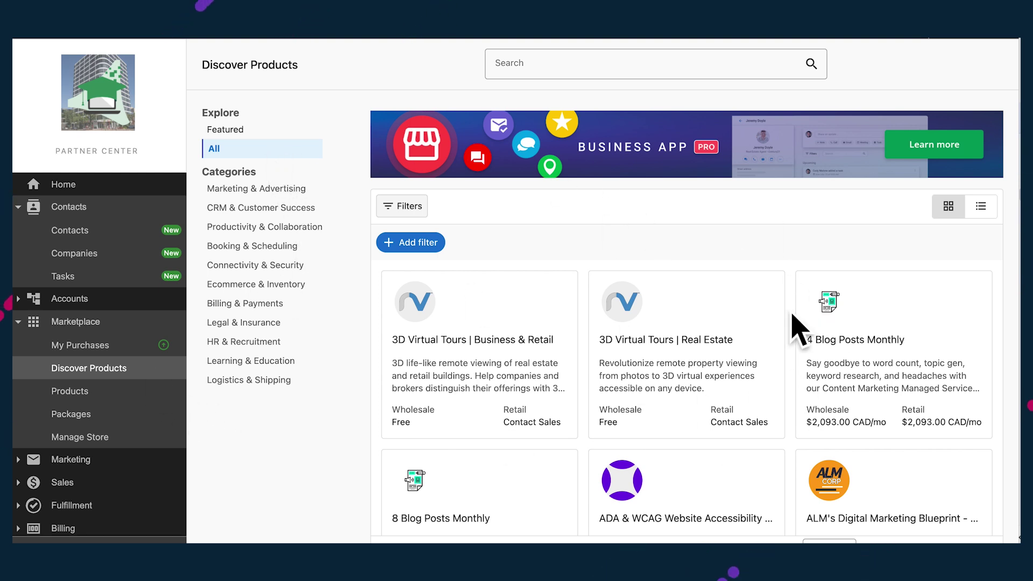
Filter the catalogue to Vendor Vendasta, then switch to list view and back to grid.
left_click(425, 242)
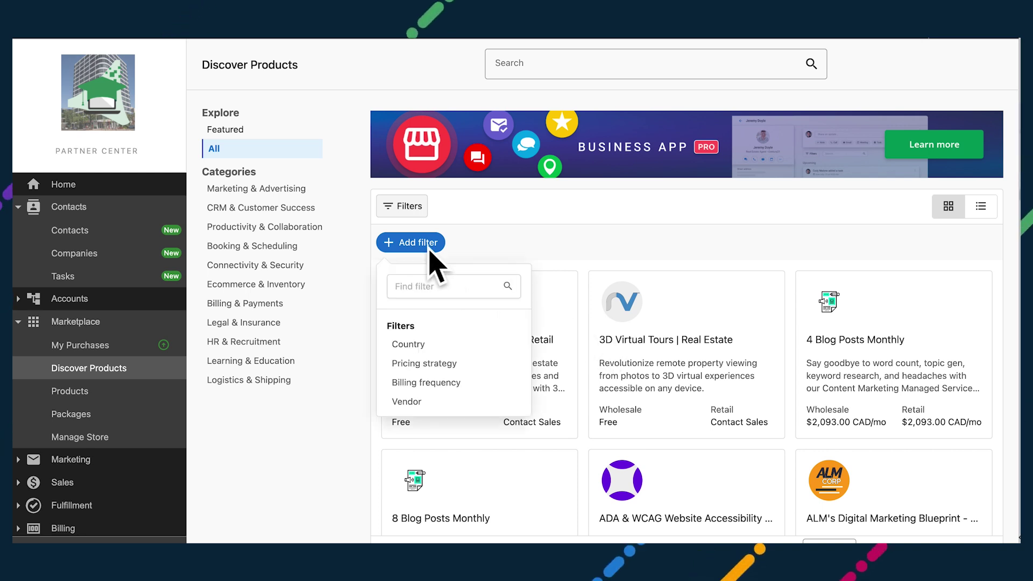
left_click(418, 401)
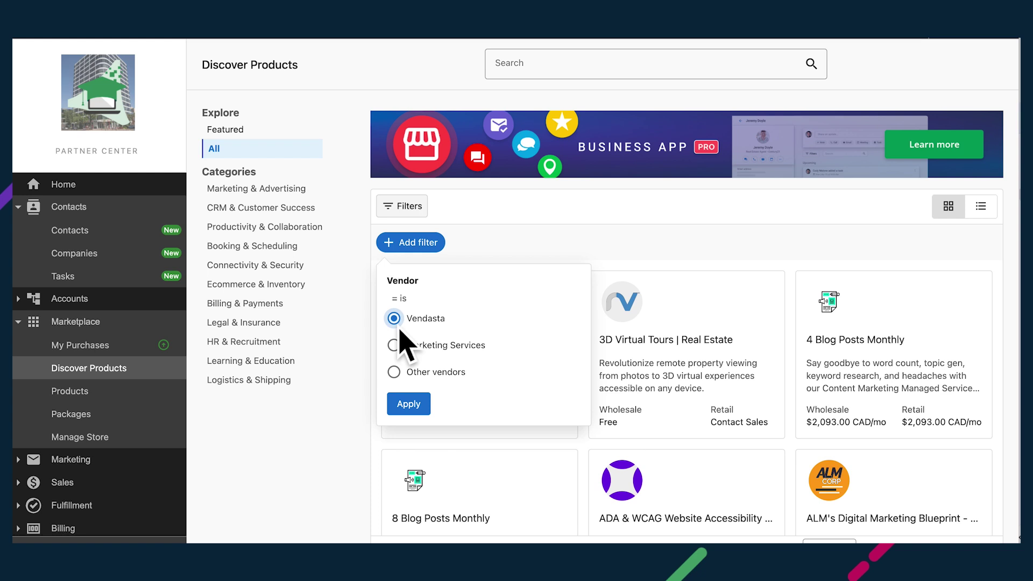
left_click(408, 404)
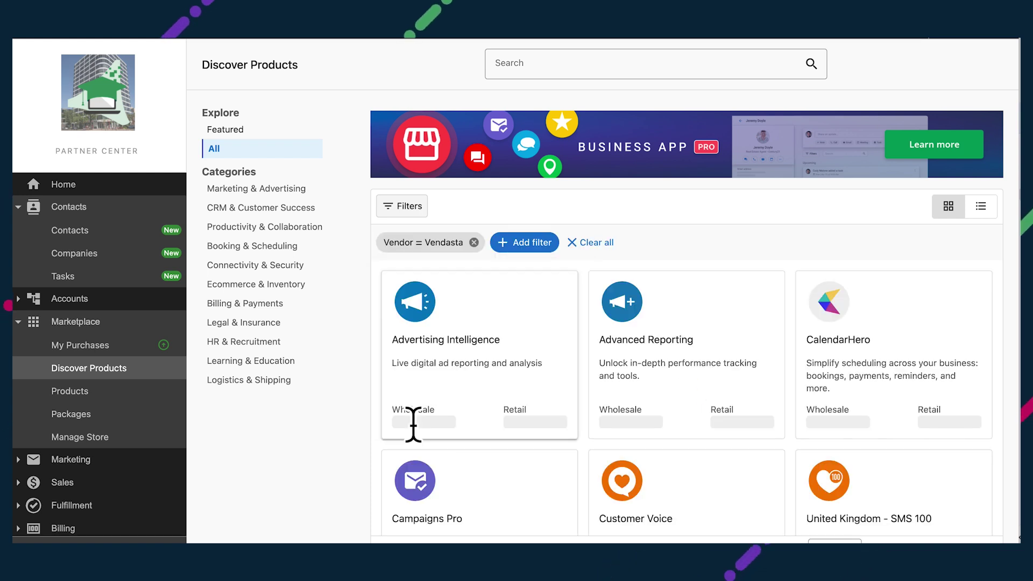
left_click(992, 211)
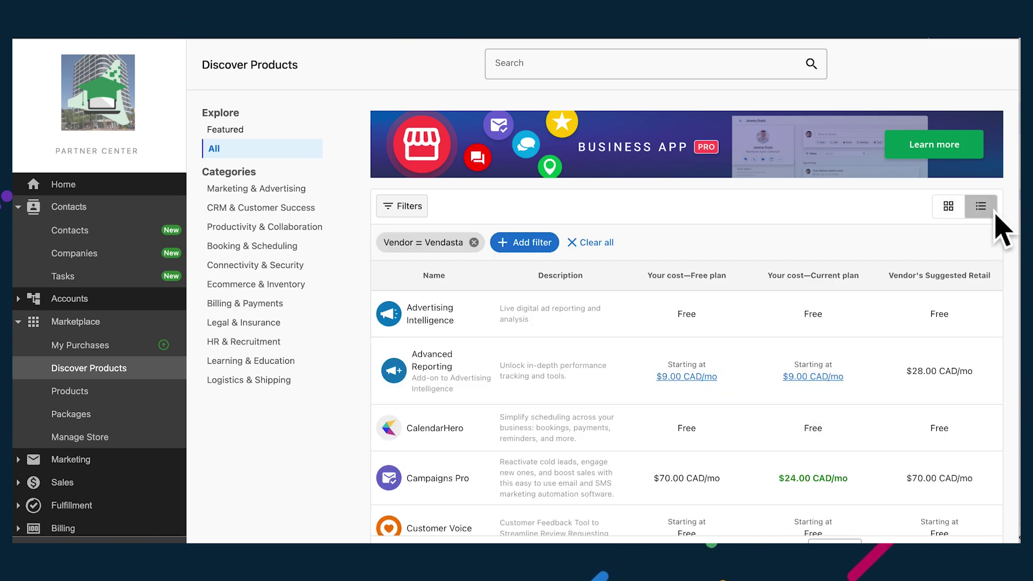
left_click(955, 213)
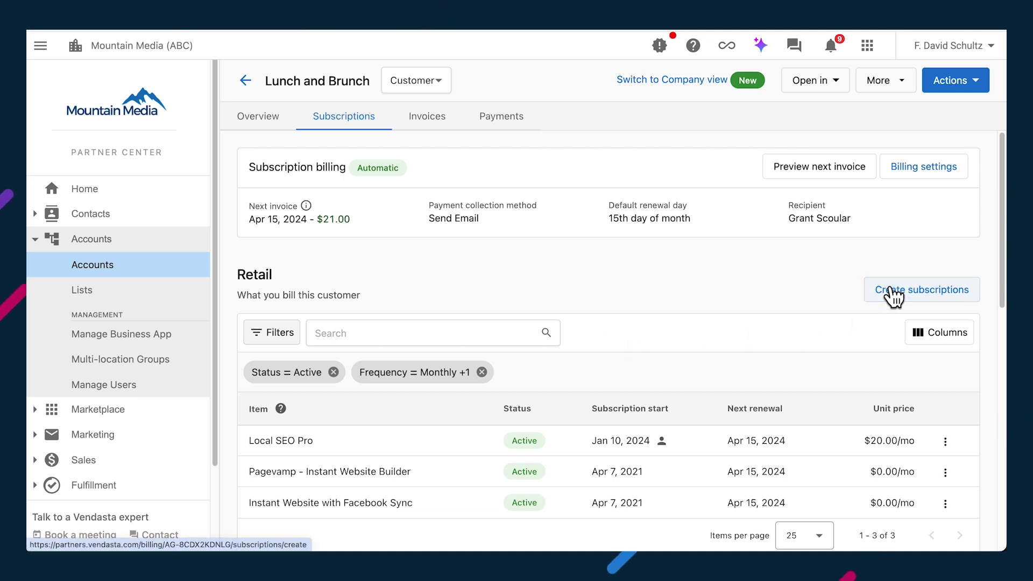
Add Social Marketing Pro, Local SEO Pro and Inbox Pro as subscription items for Lunch and Brunch.
left_click(894, 294)
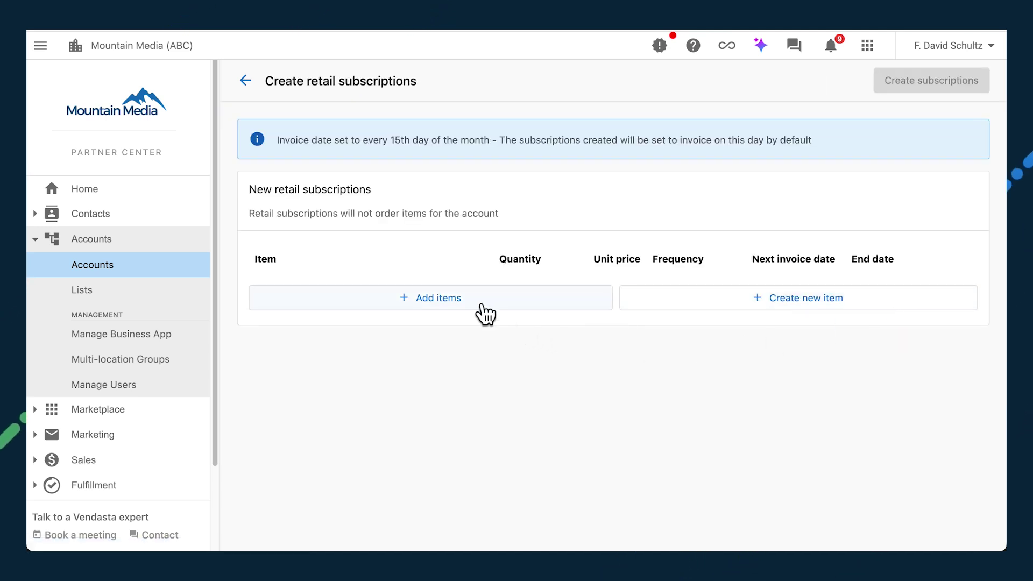
left_click(480, 306)
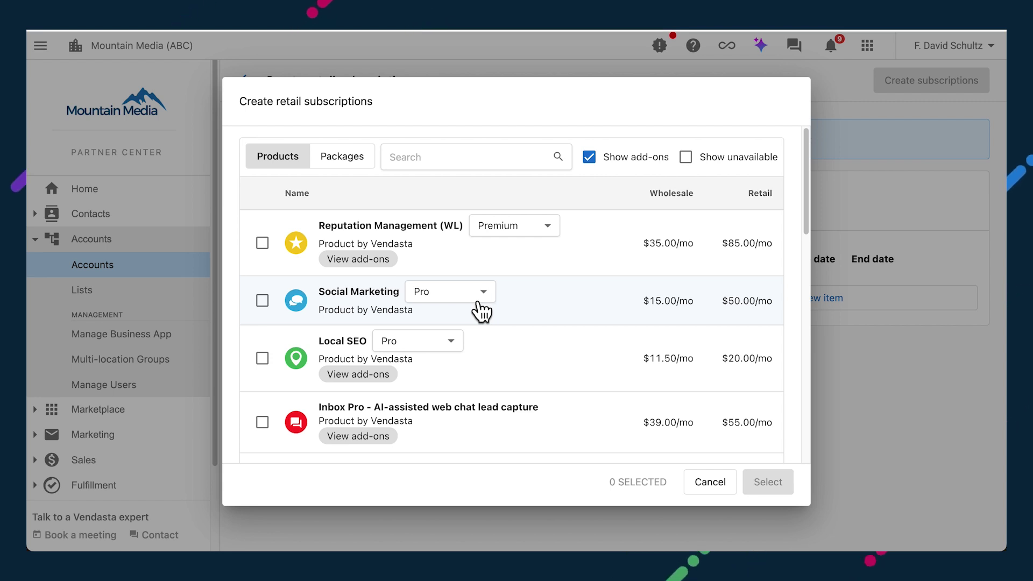
left_click(262, 301)
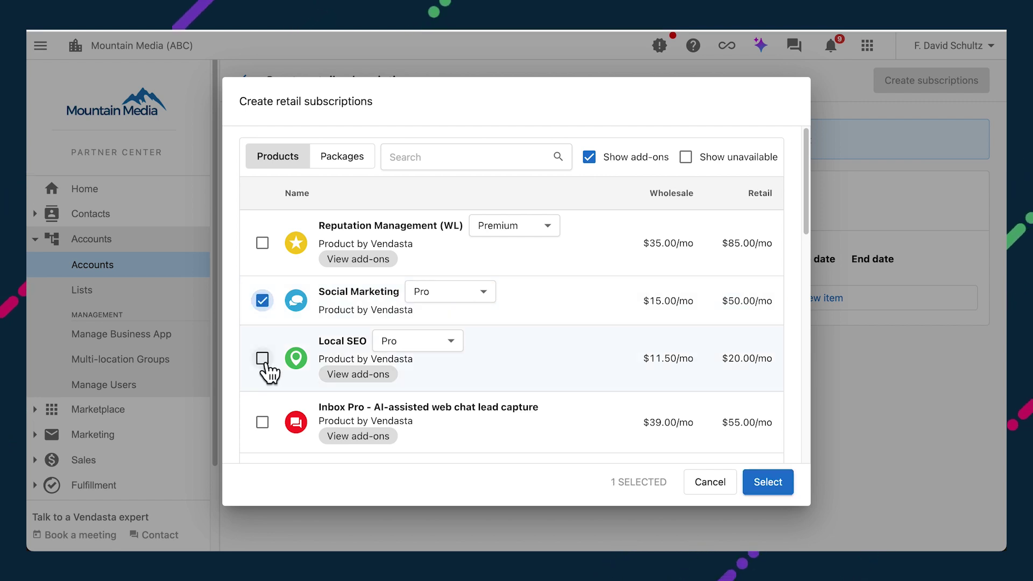
left_click(262, 358)
left_click(262, 422)
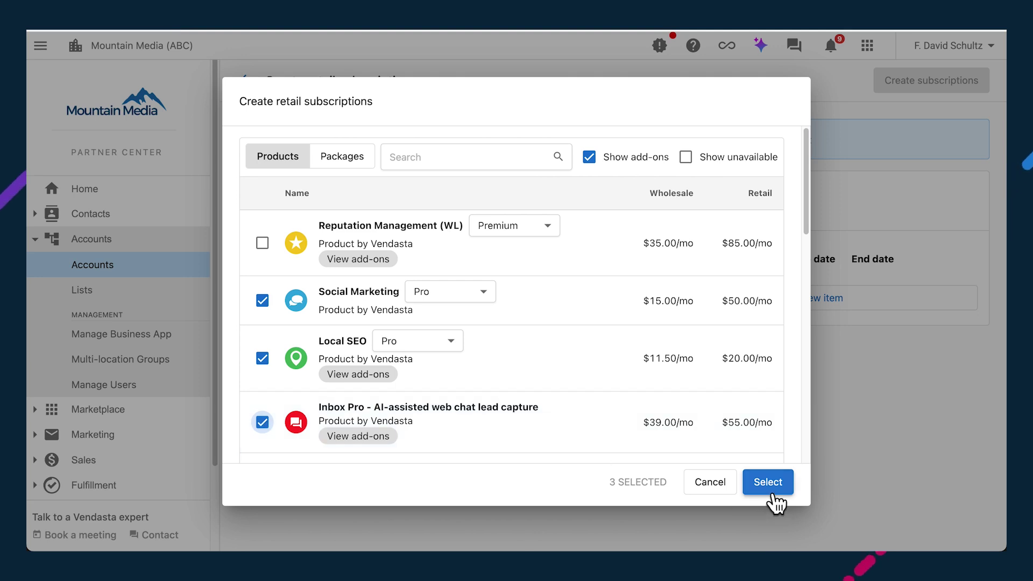
left_click(768, 483)
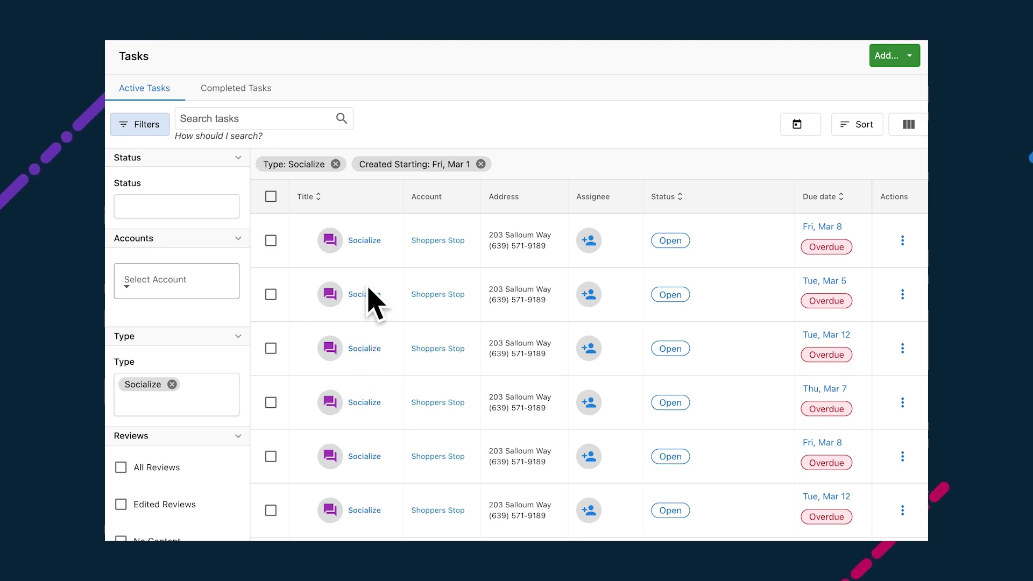
Open the first Shoppers Stop Socialize task and scroll down to its Instagram comment.
double_click(365, 242)
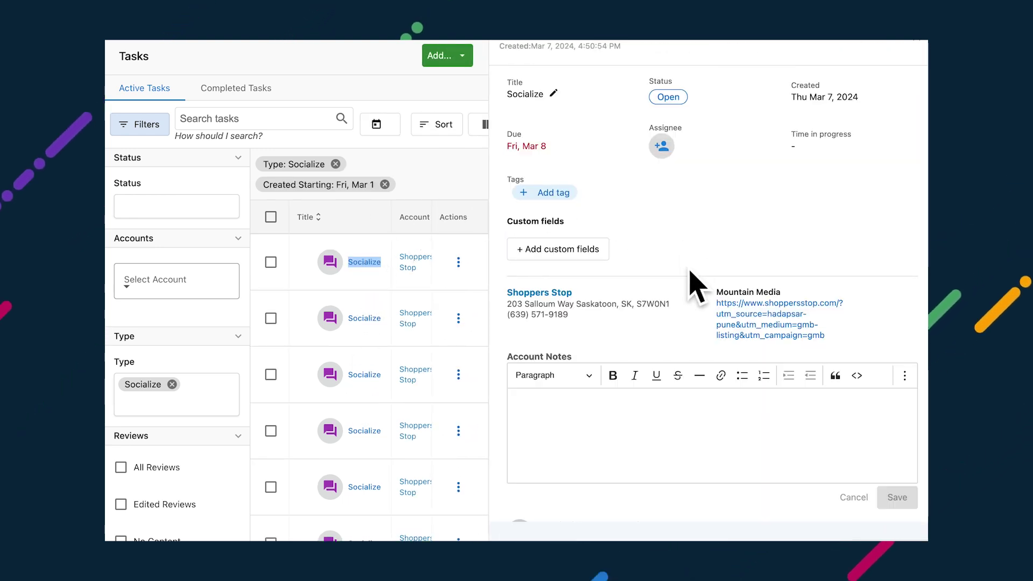
scroll(691, 266, "down", 4)
scroll(690, 277, "down", 2)
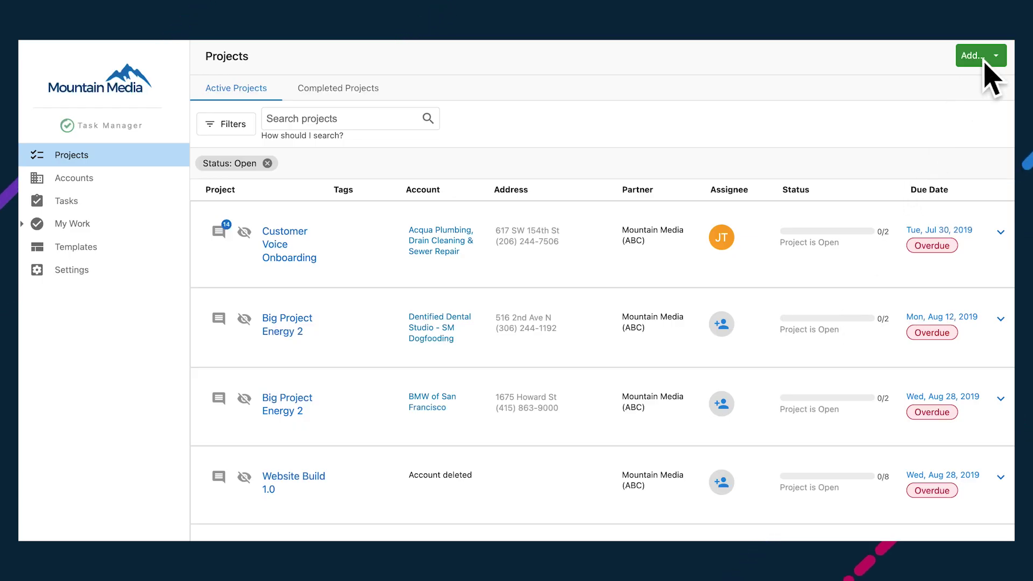
Start a new project with the account set to 2 for 1 Family Pizza.
left_click(984, 61)
left_click(976, 117)
left_click(568, 183)
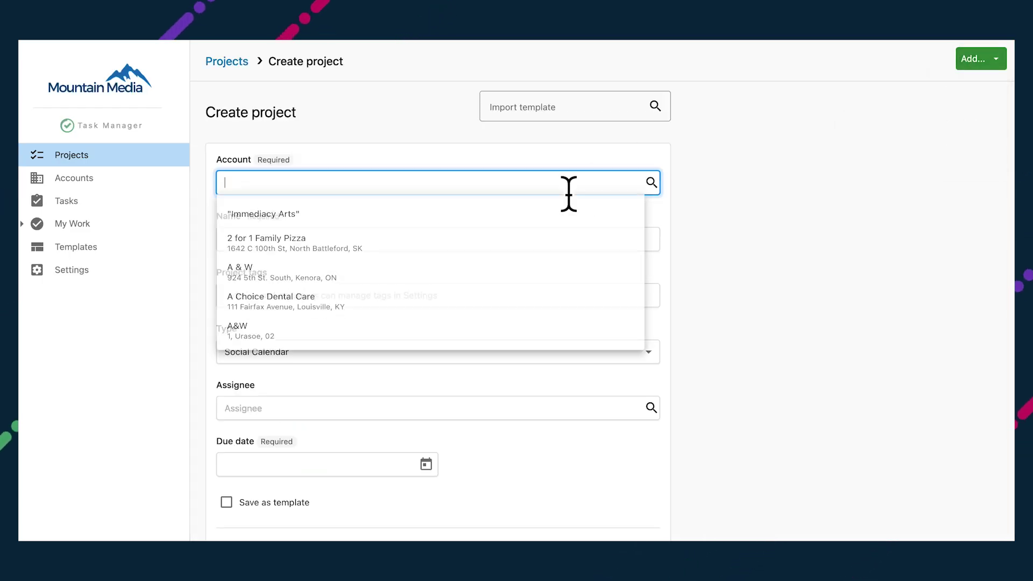
left_click(418, 243)
Name the project 'New Website' and begin its details with 'First website for business. Client wil'.
left_click(416, 248)
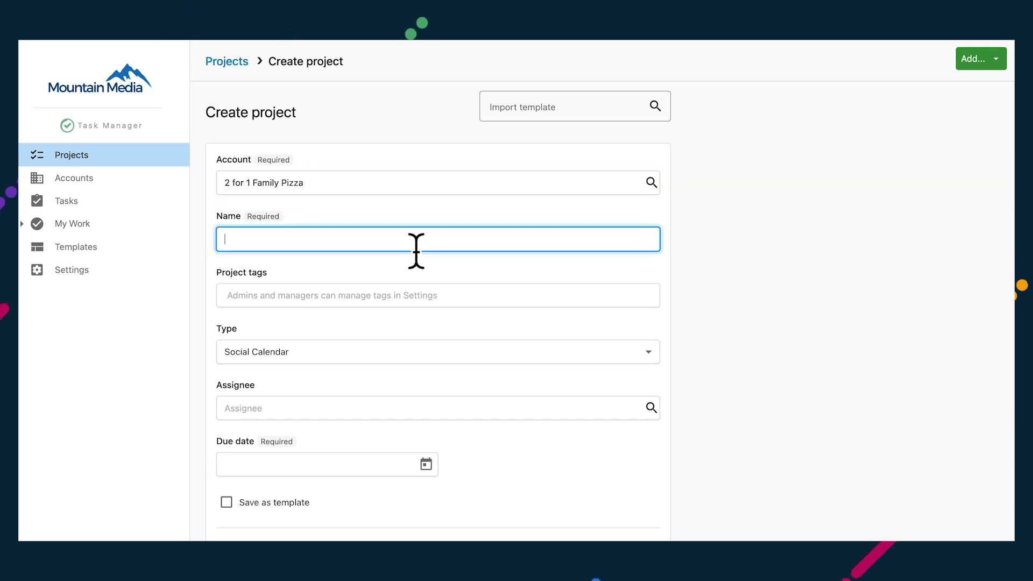
type("New Webs")
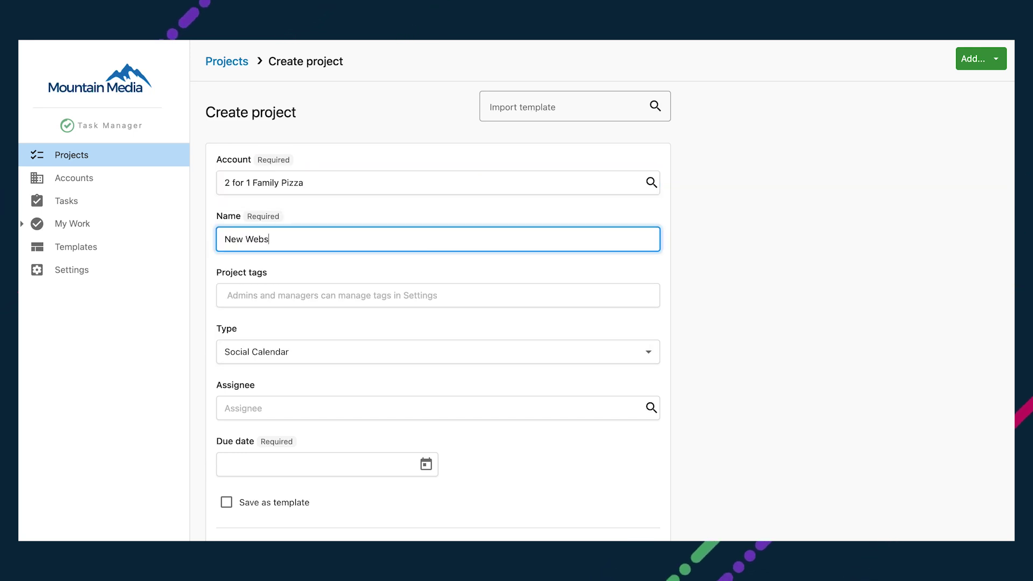
type("ite")
scroll(394, 355, "down", 8)
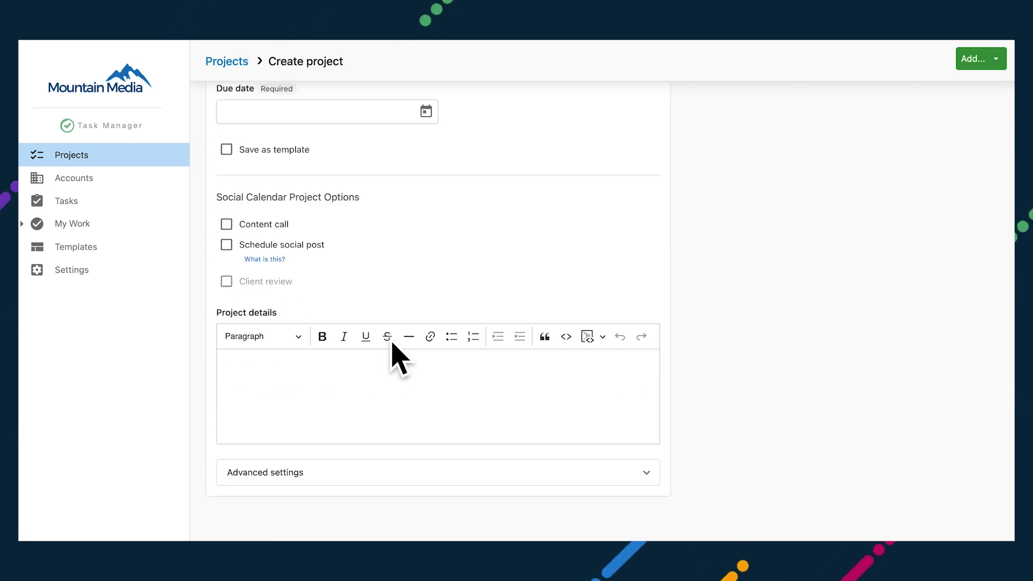
left_click(392, 348)
type("First w")
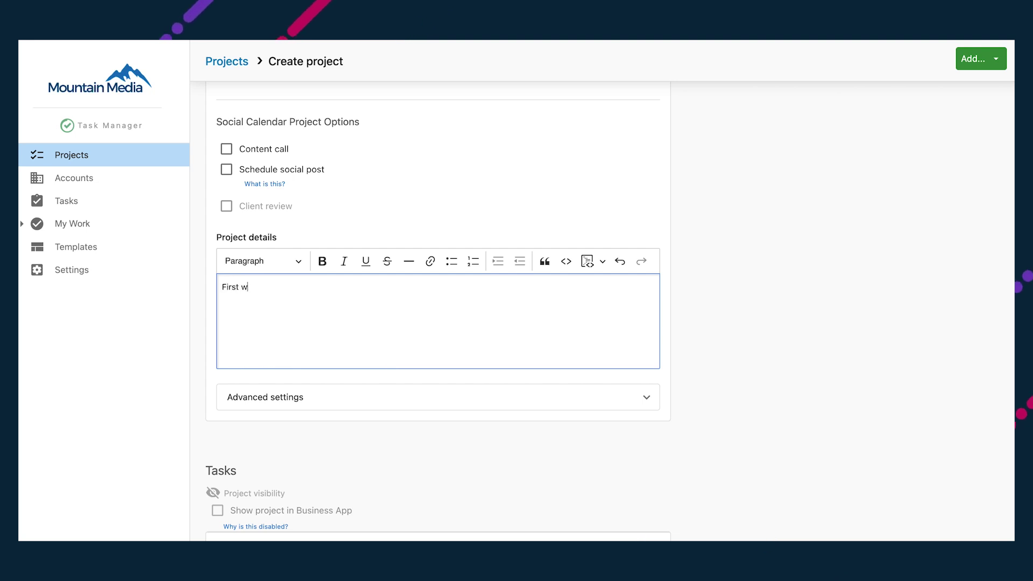
type("ebsite for business. Clien")
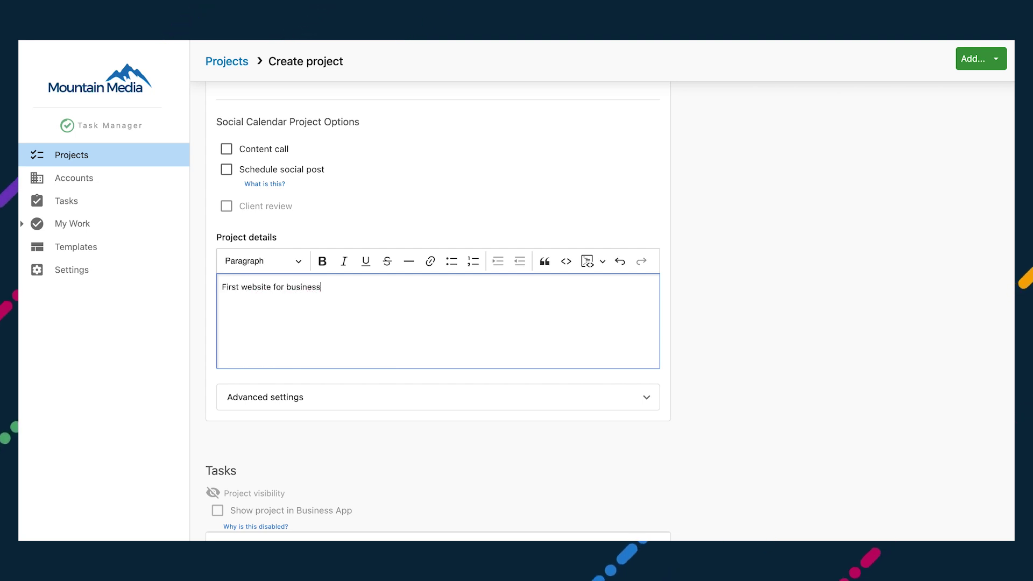
type("t wil")
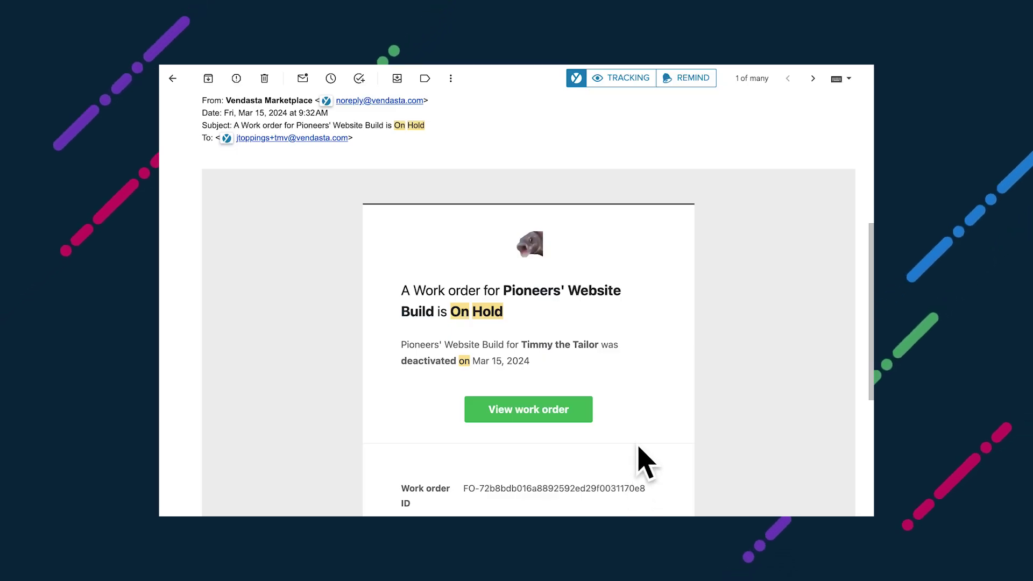
scroll(570, 318, "down", 1)
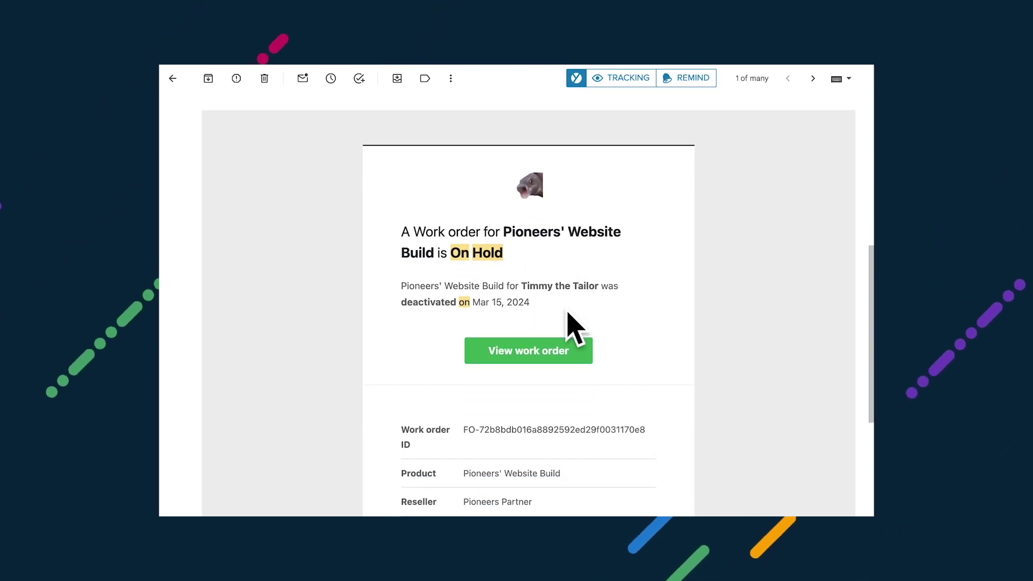
scroll(569, 318, "down", 2)
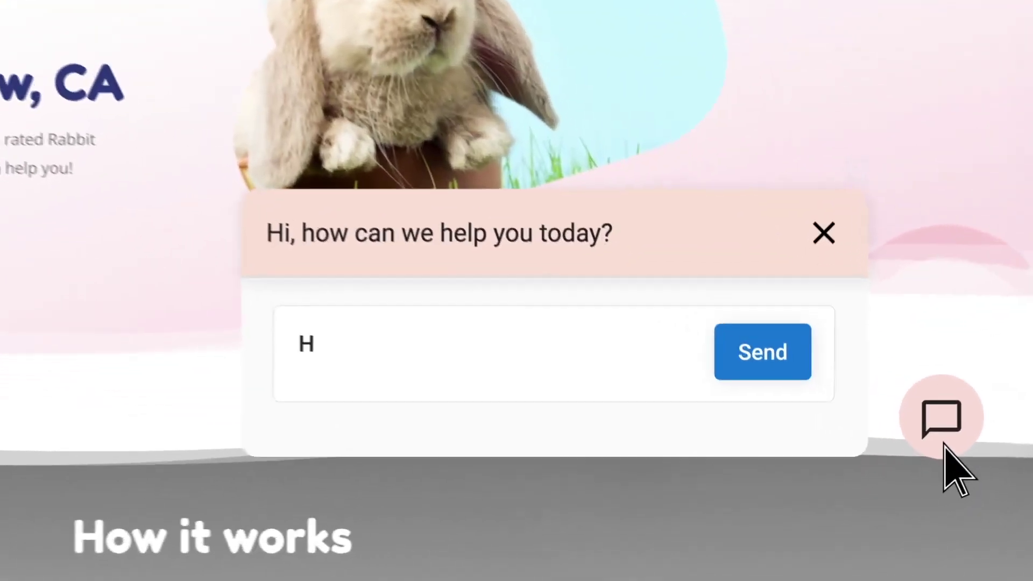
Ask the web chat 'How much to shave a 40lb bunny?!!', then send 'Hello! Can you help me?' in the second widget.
type("have a 40lb bunny?!!")
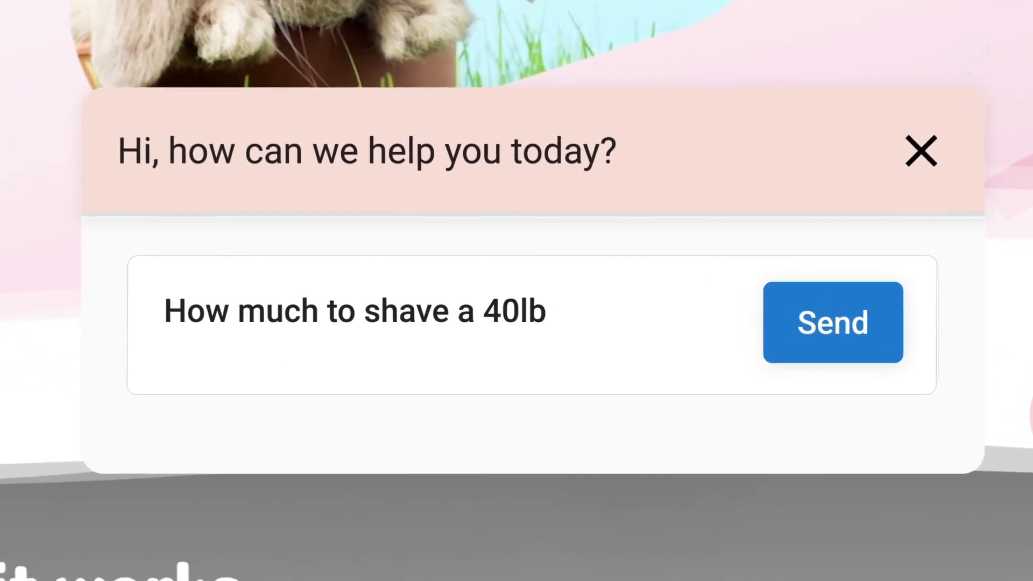
left_click(860, 355)
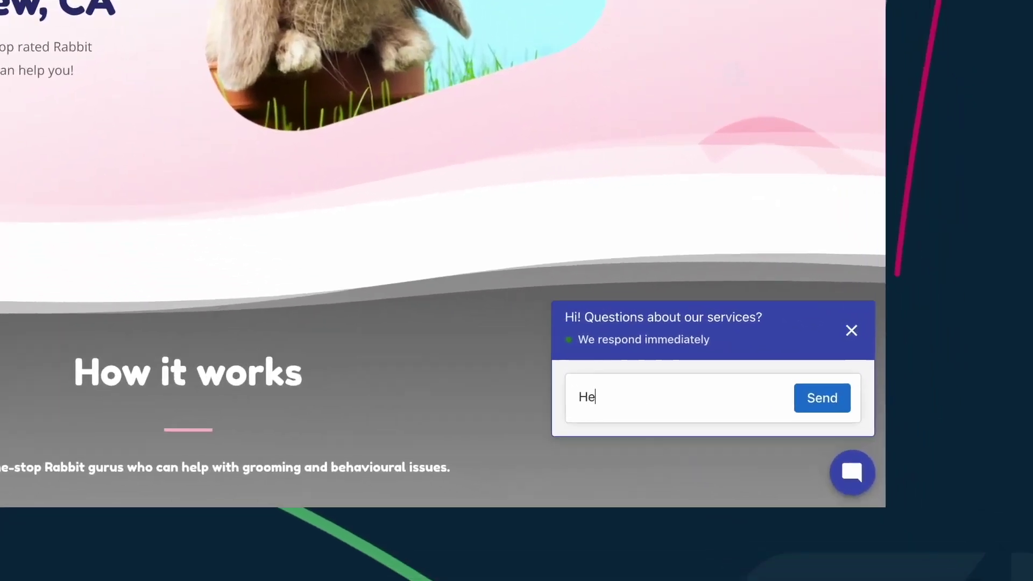
type("llo! Can you help me?")
key("Return")
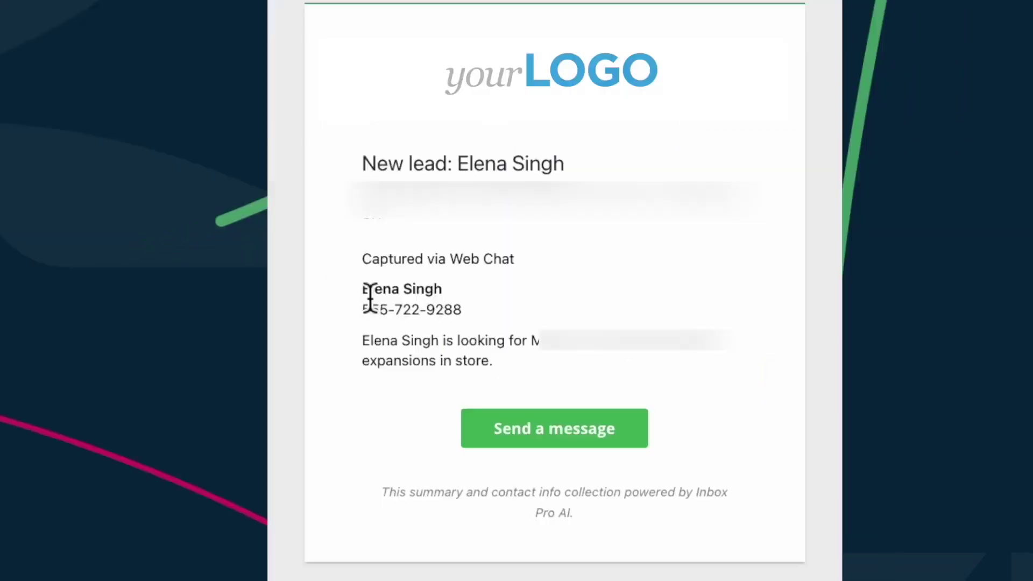
left_click_drag(369, 291, 443, 289)
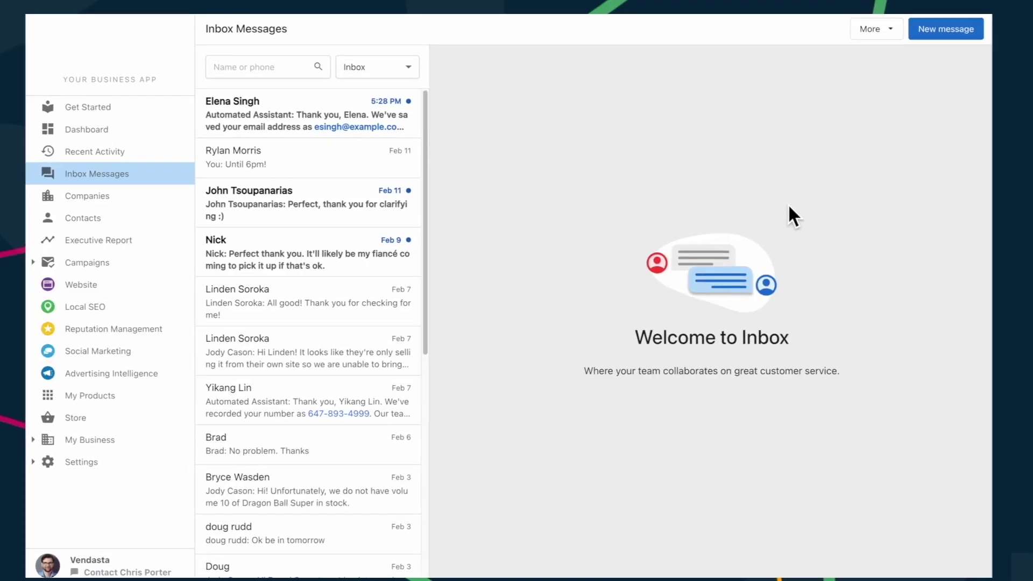
Open the top web chat conversation in Inbox to view the visitor's email and the assistant's confirmation.
left_click(378, 123)
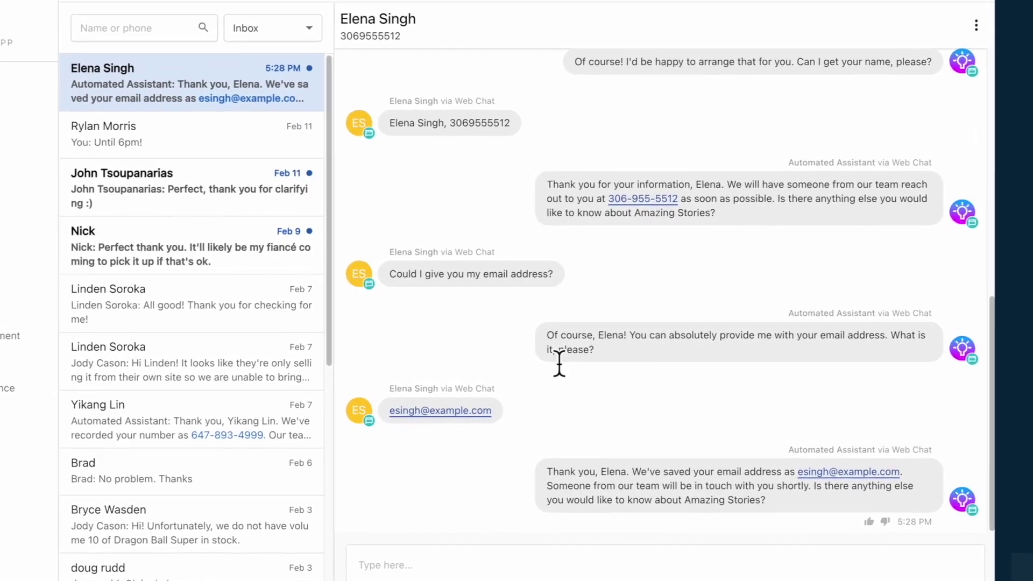